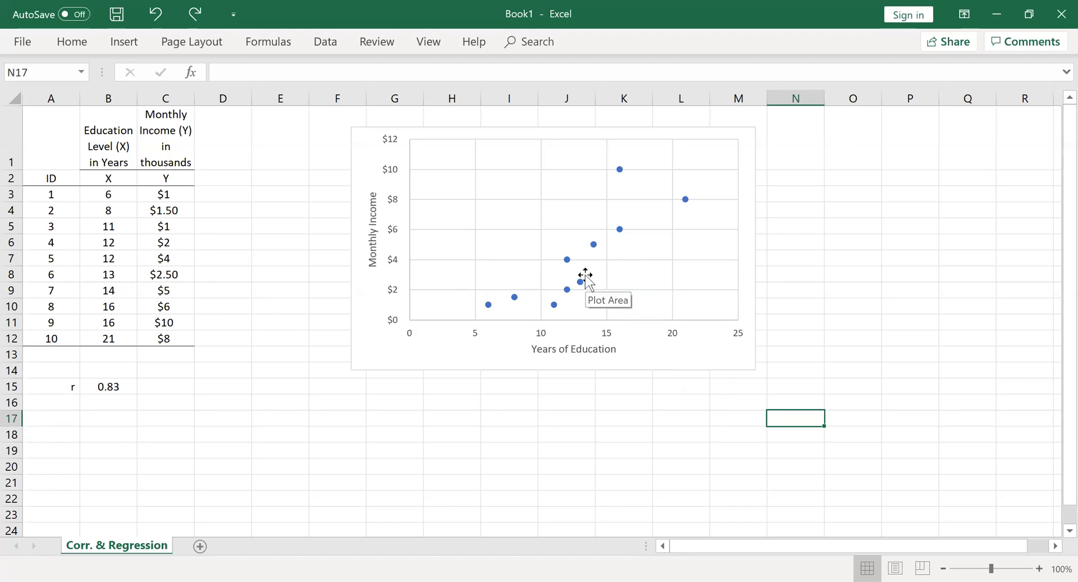
Add a linear trendline to the scatter chart's data series and display its equation on the chart
click(618, 232)
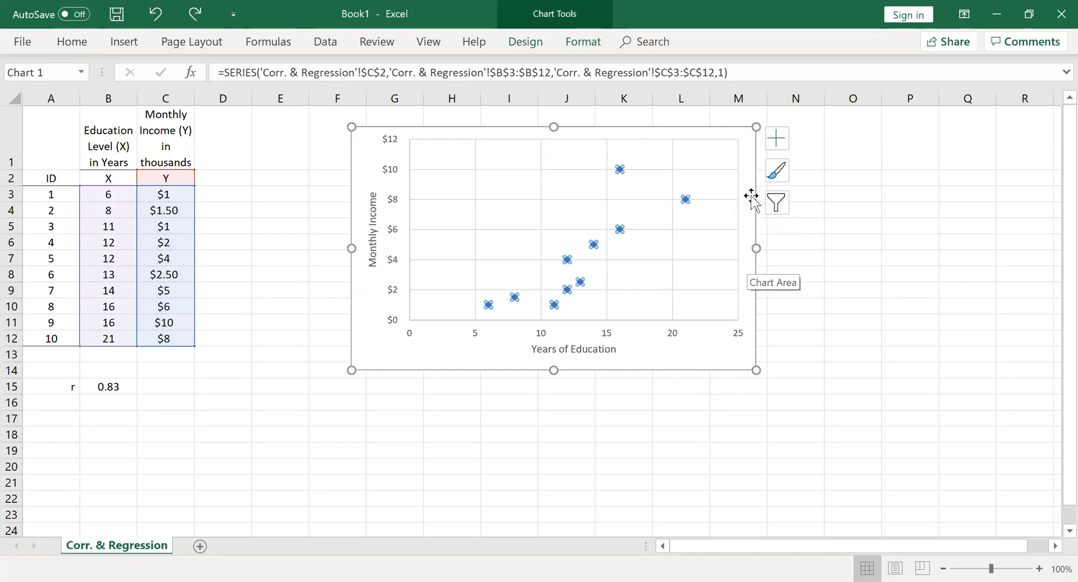
click(777, 141)
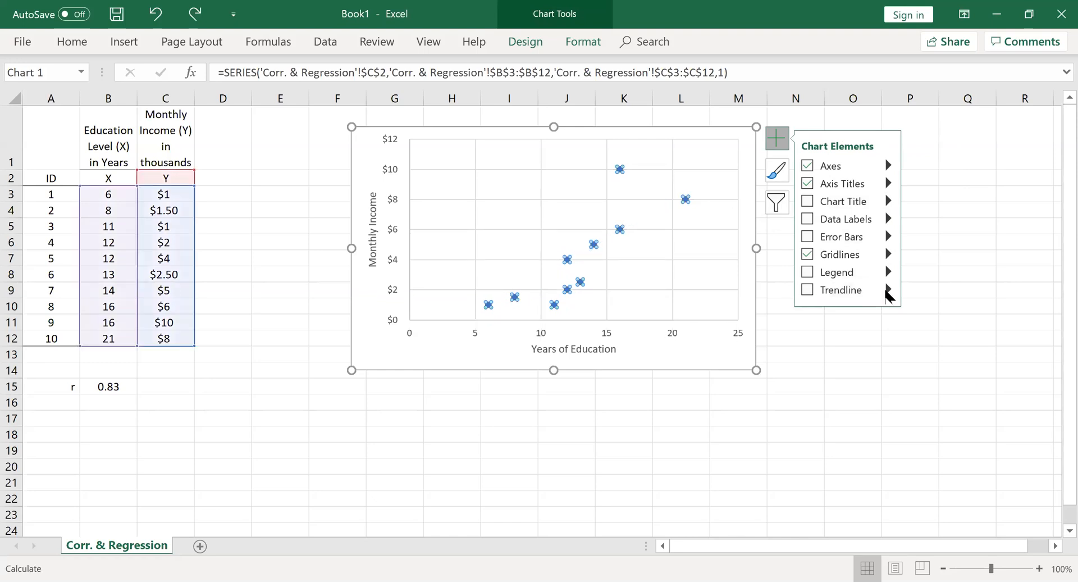
click(889, 290)
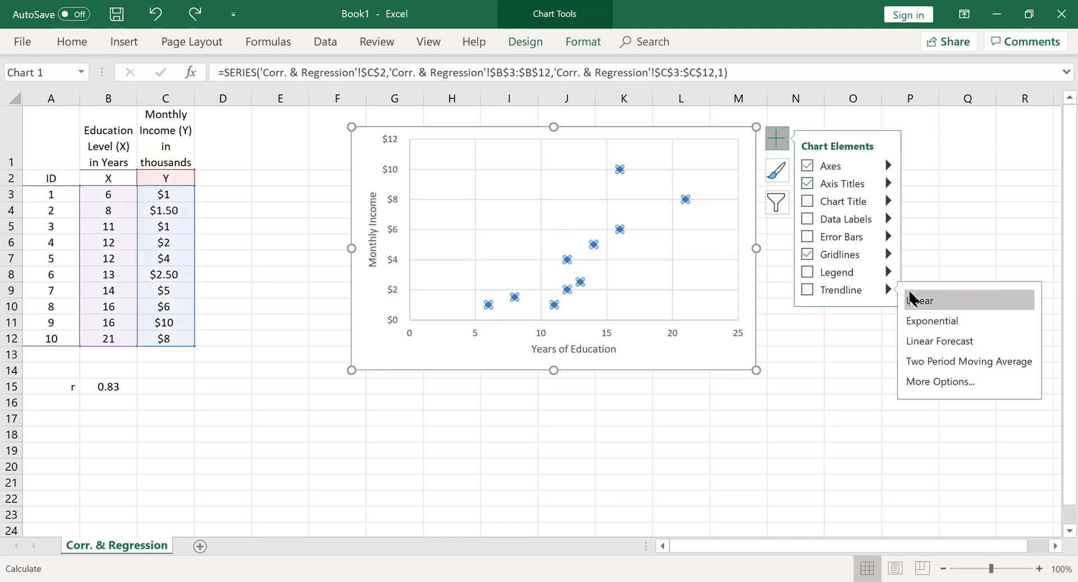
click(931, 383)
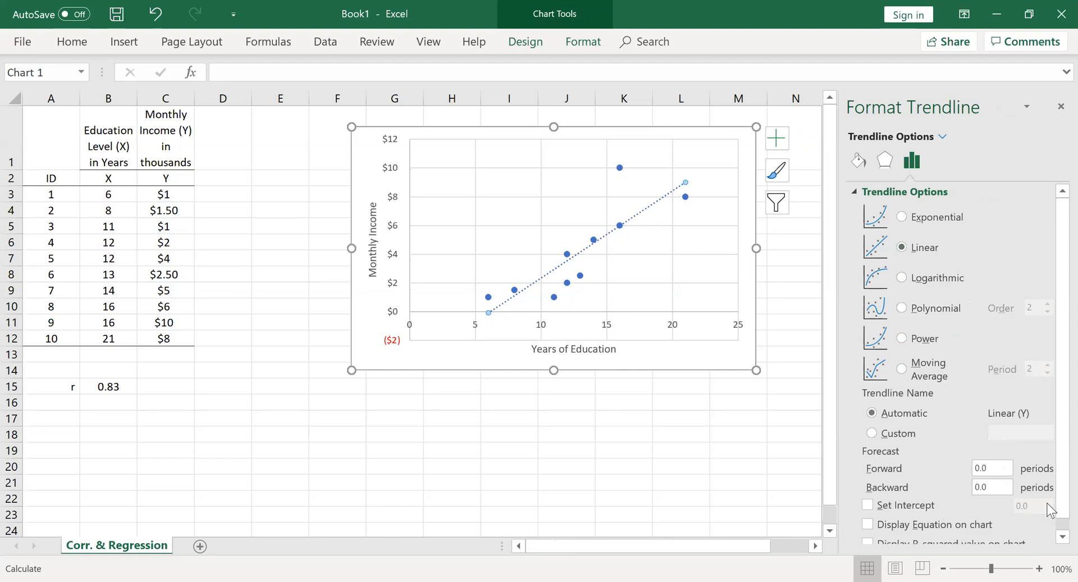
click(1056, 536)
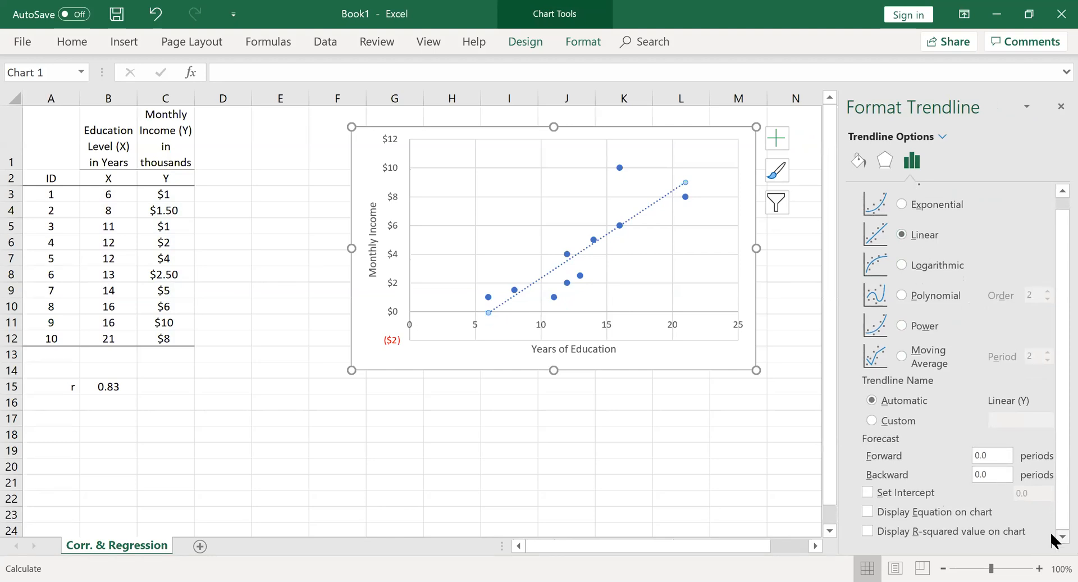
click(873, 512)
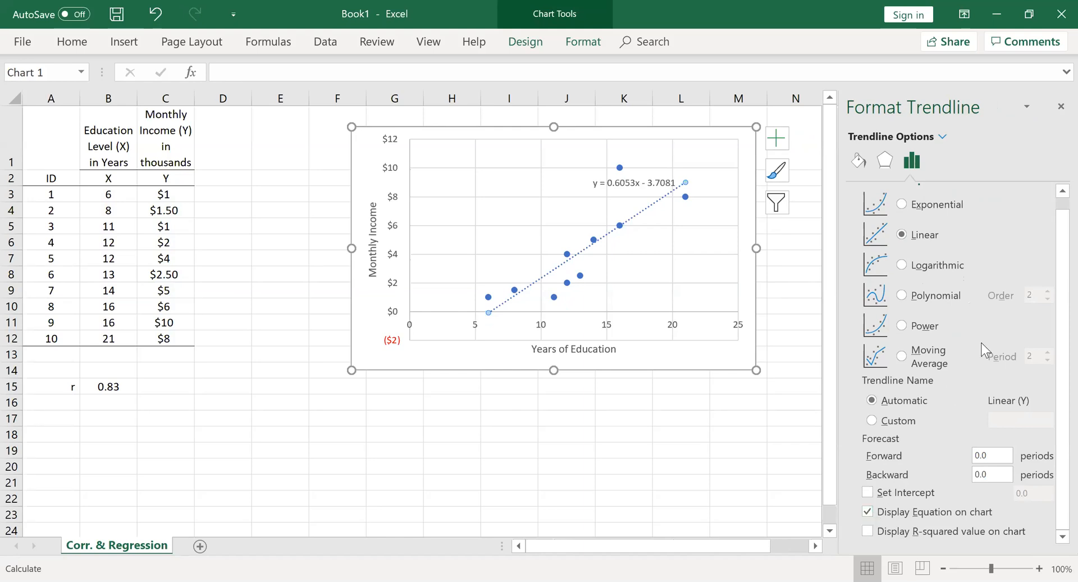
click(1058, 106)
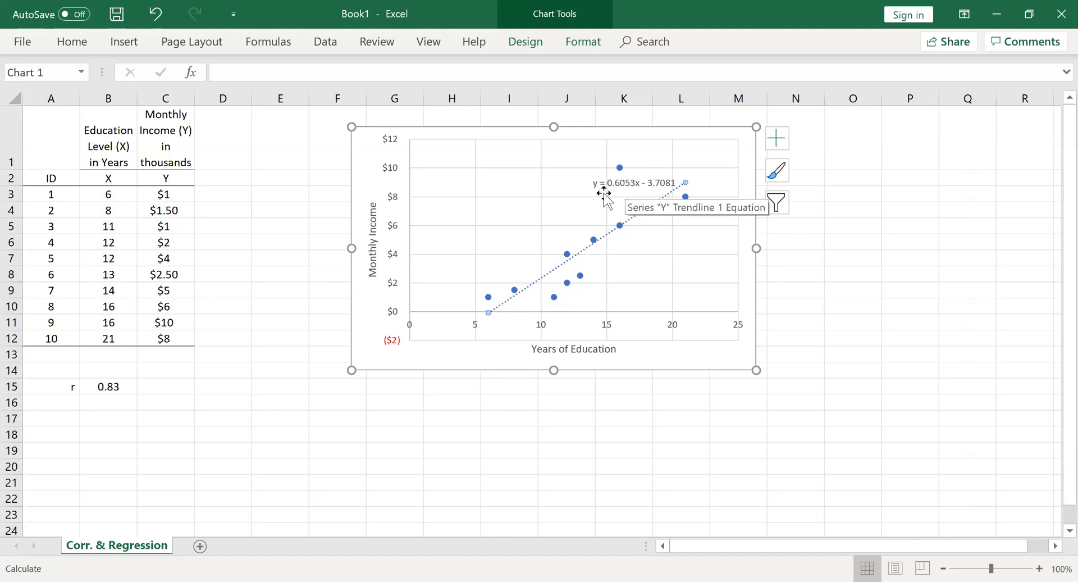
Move the trendline equation label slightly left on the chart, clear of the trendline
click(632, 183)
drag(632, 183, 589, 187)
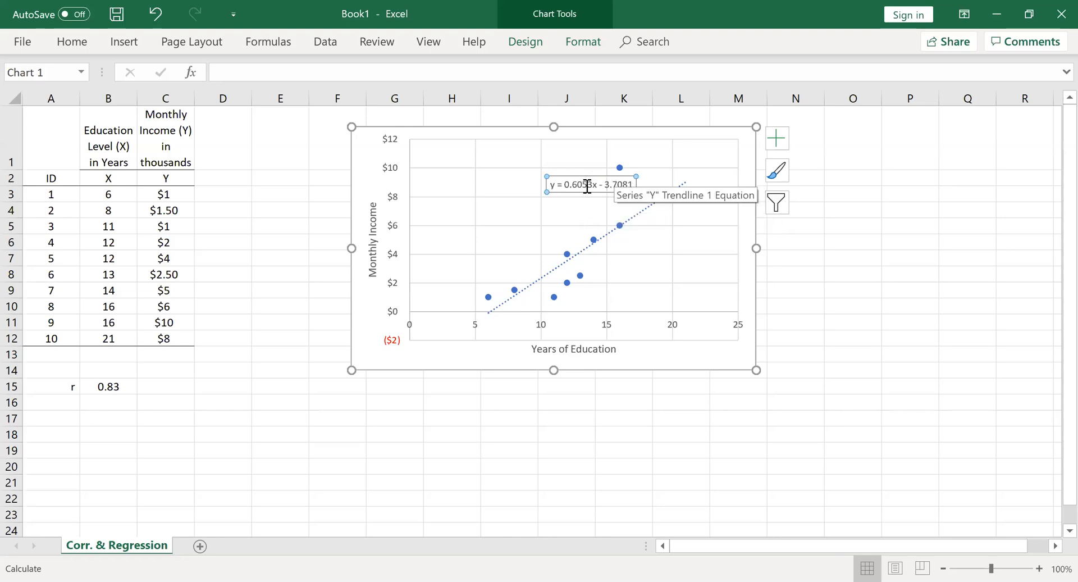
click(371, 424)
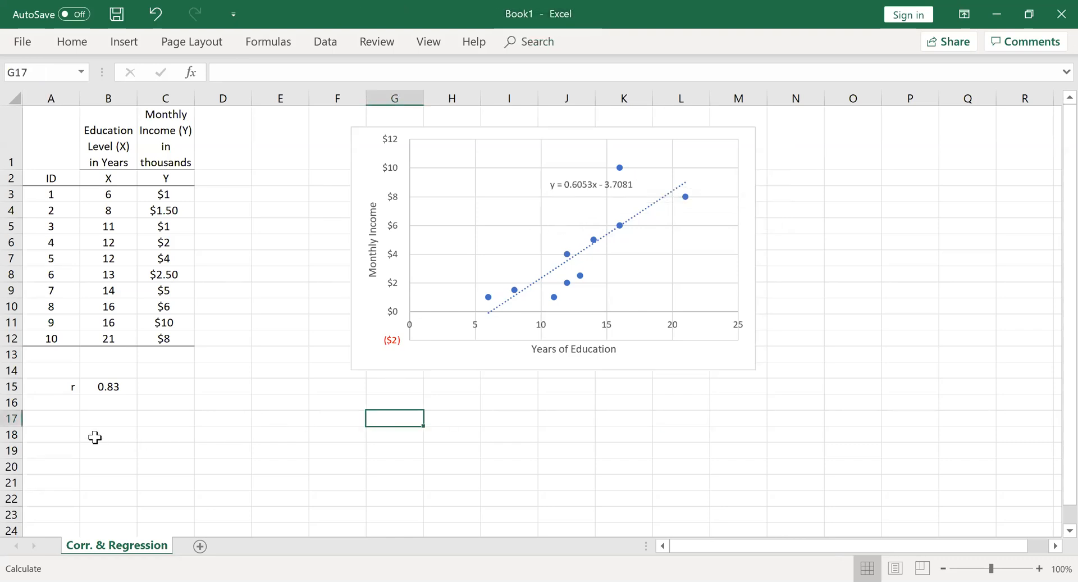
Enter the label "Intercept (a)" in cell A17 and widen column A to fit it
click(72, 421)
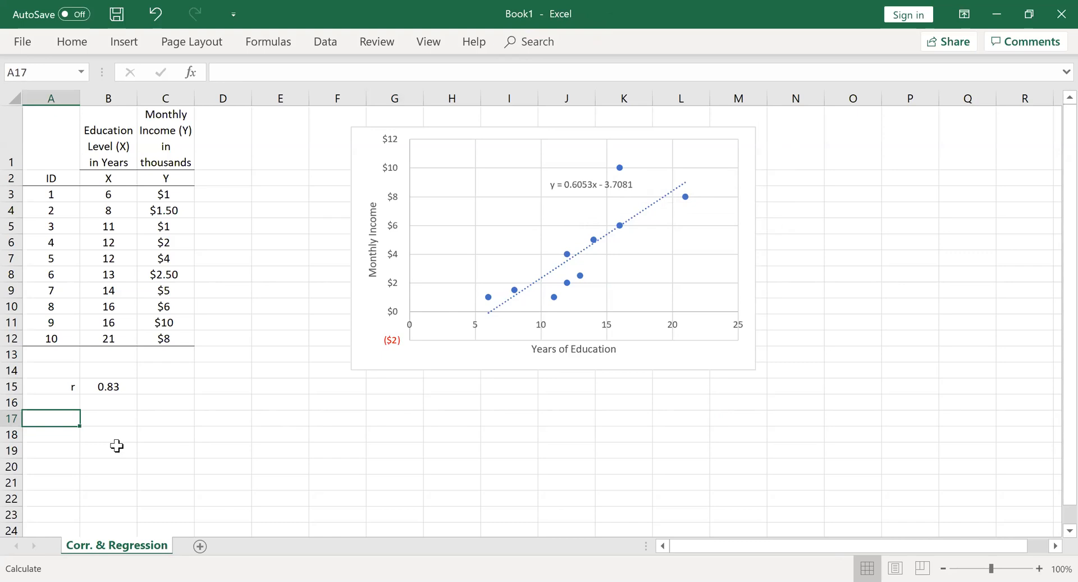
text(Intercept (a)
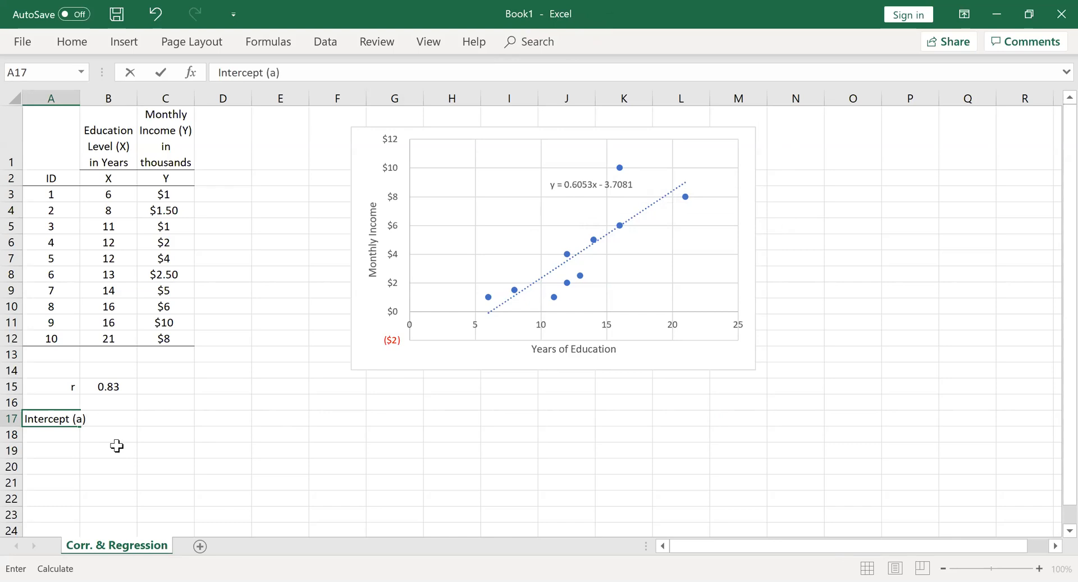
click(93, 461)
click(75, 426)
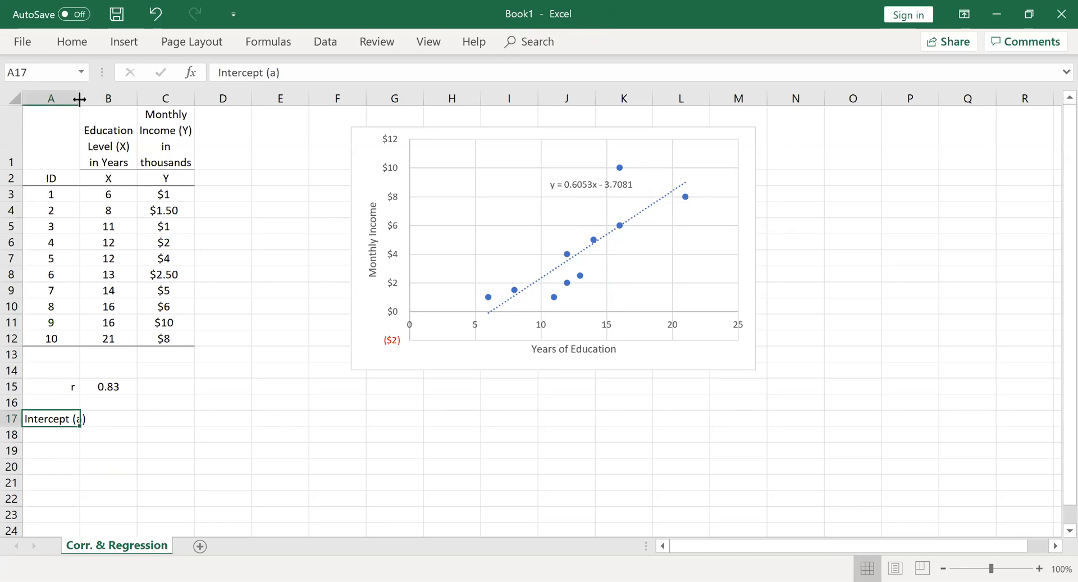
drag(80, 99, 91, 99)
Calculate the regression intercept in B17 with =INTERCEPT(C3:C12,B3:B12)
click(135, 418)
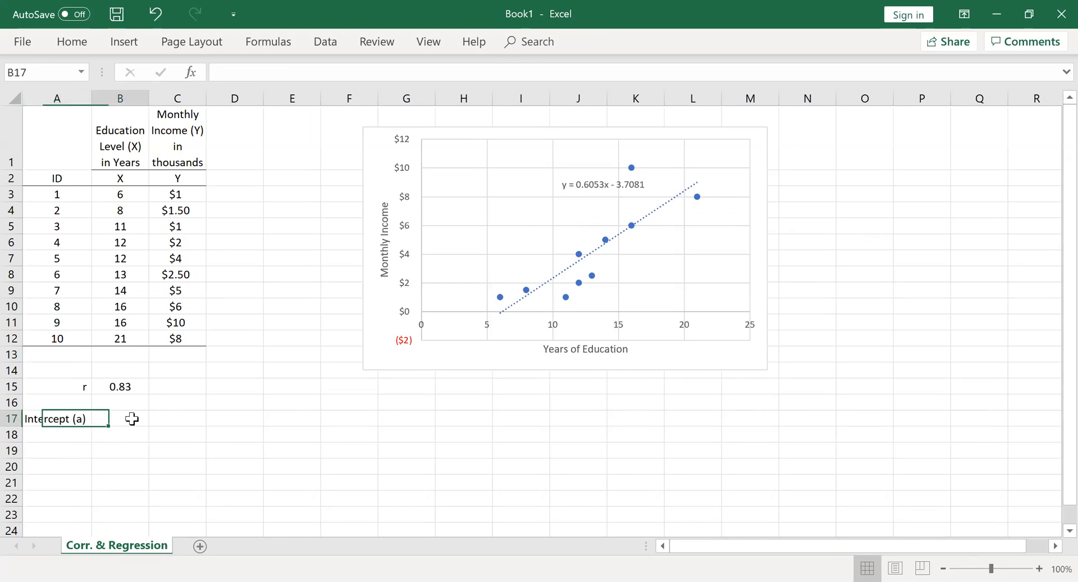
text(=)
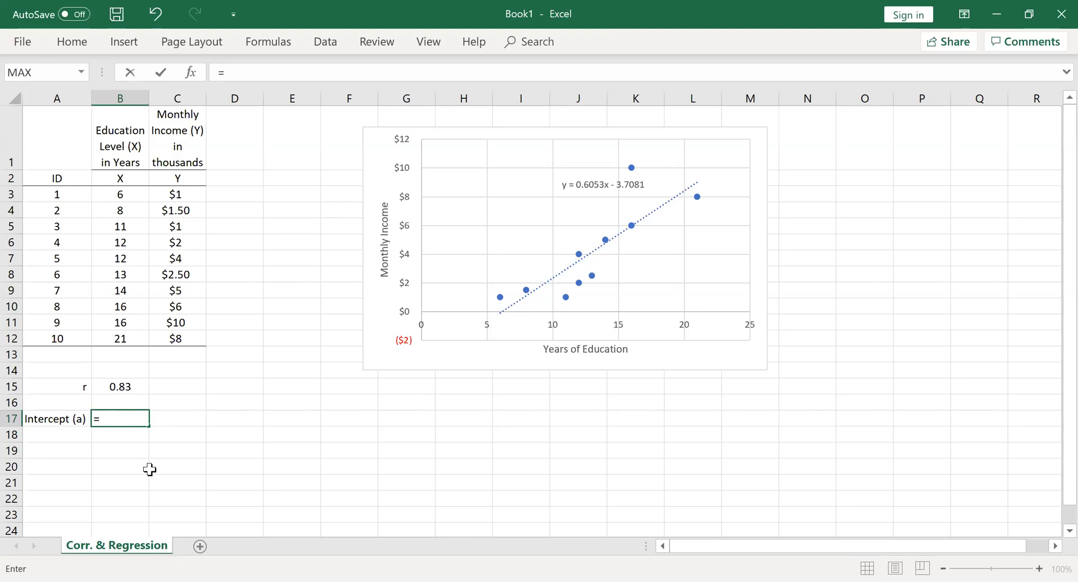
text(inter)
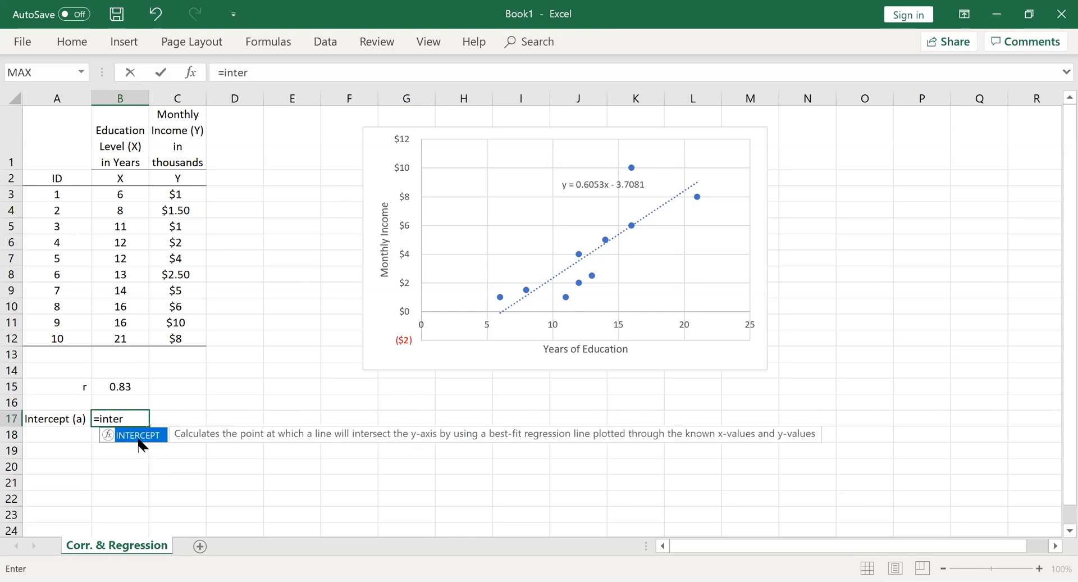
double_click(139, 437)
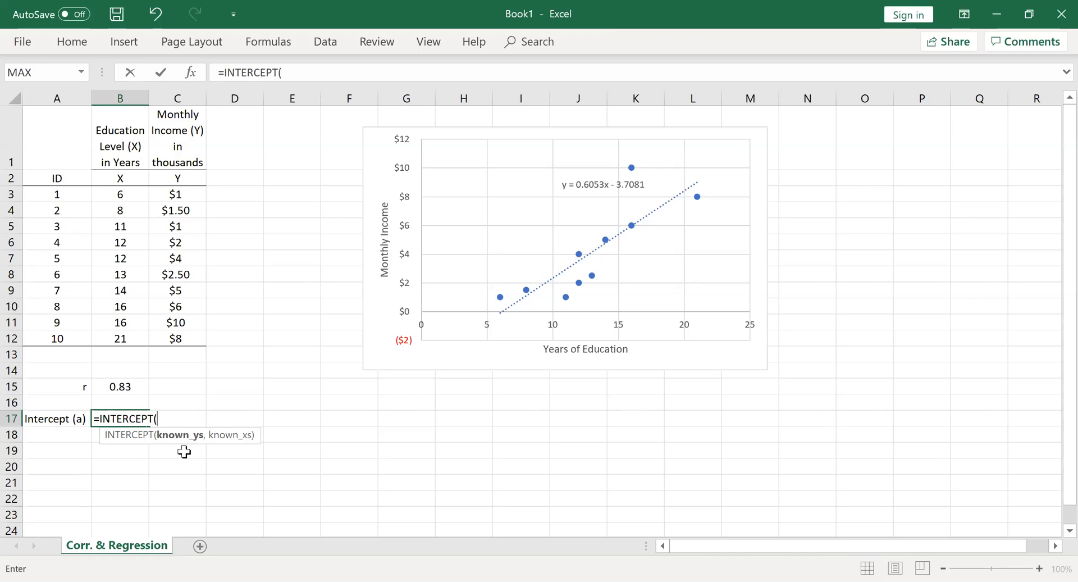
click(181, 195)
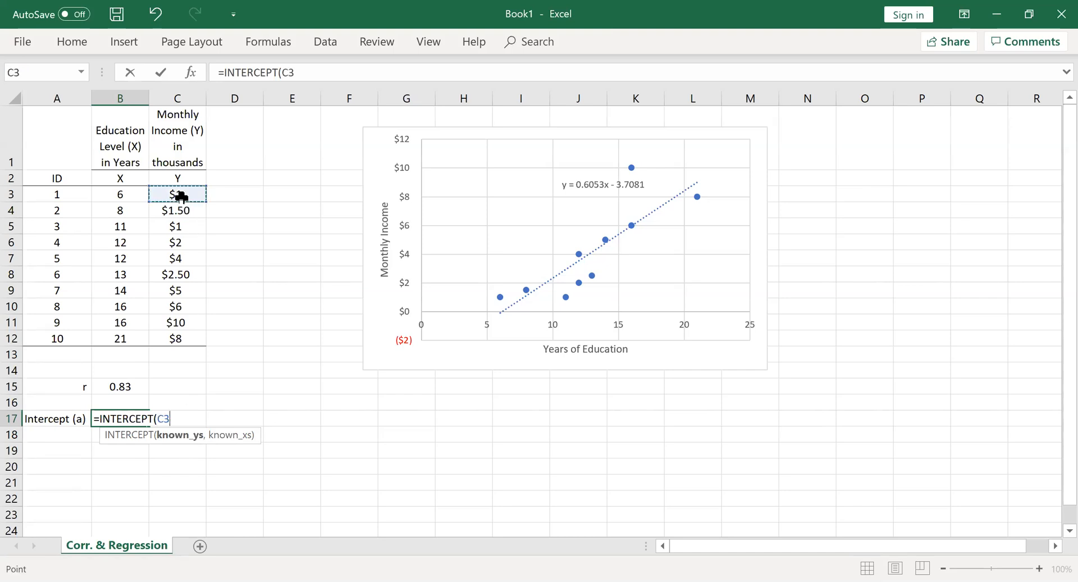
shift+click(179, 337)
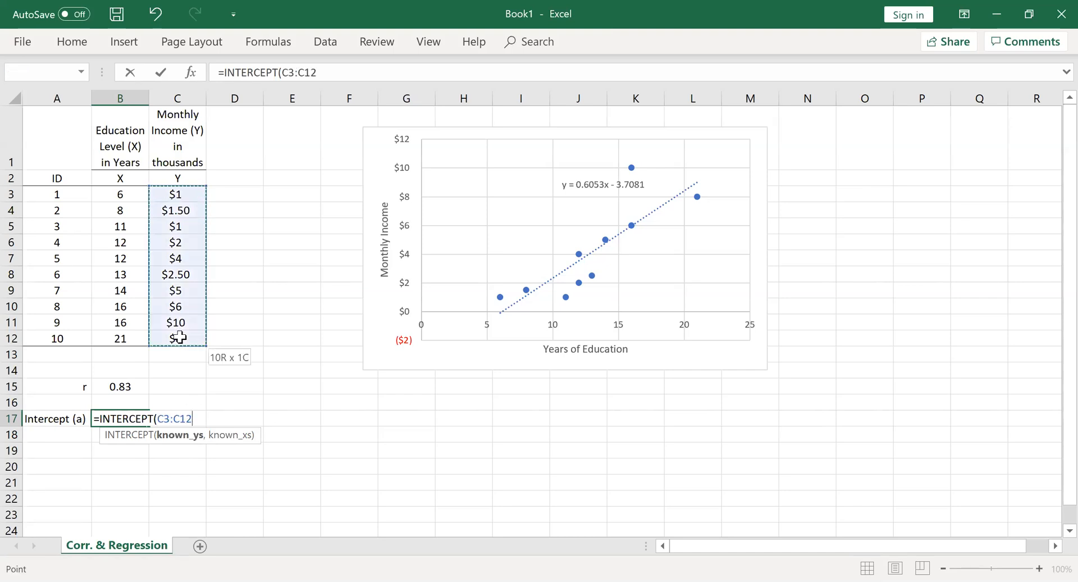
text(,)
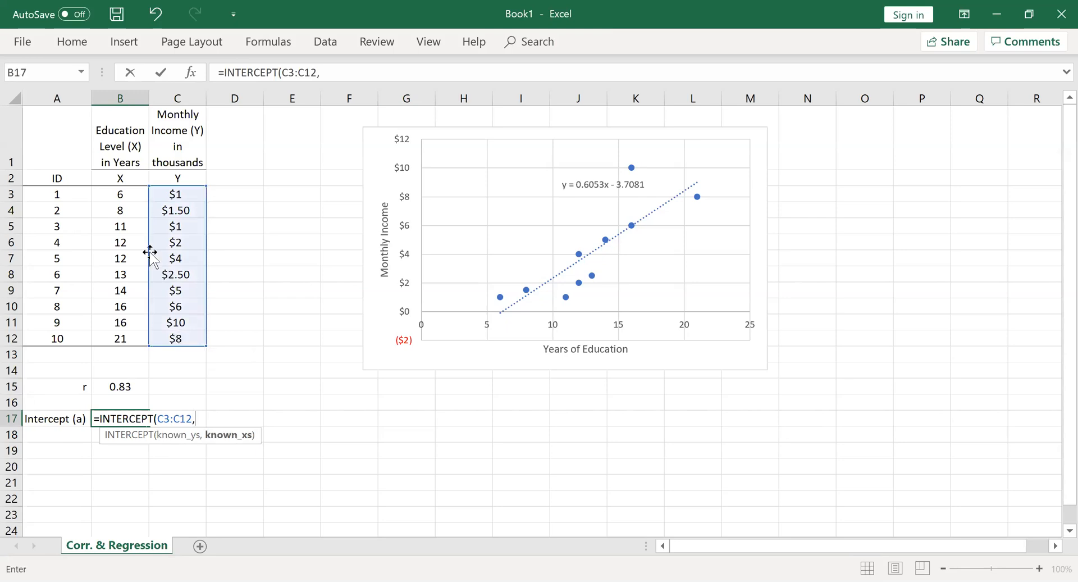
click(114, 194)
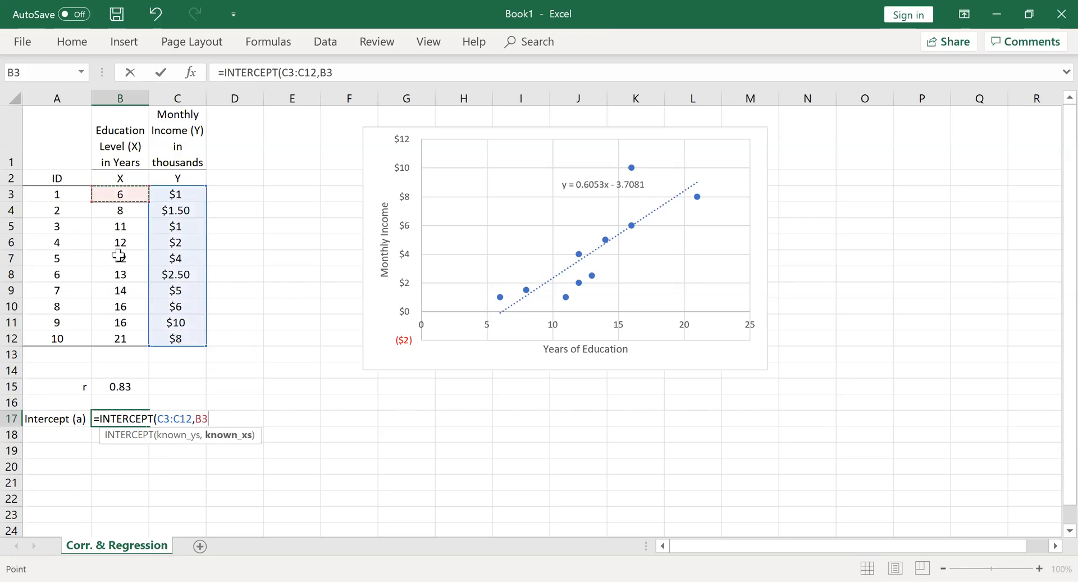
shift+click(117, 338)
text())
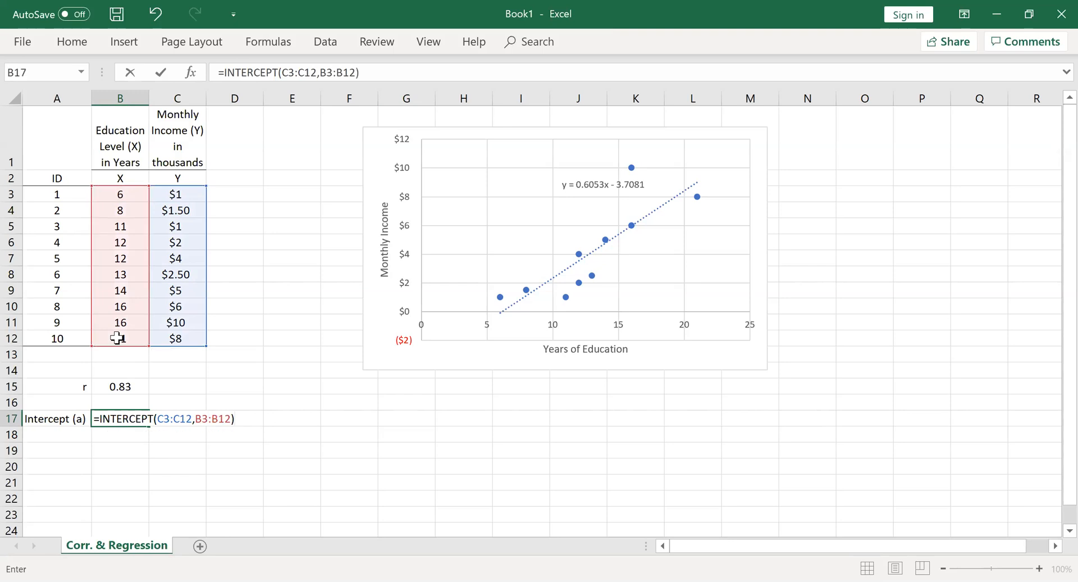
key(Return)
Format the intercept value in B17 to two decimal places and centre it in the cell
click(124, 417)
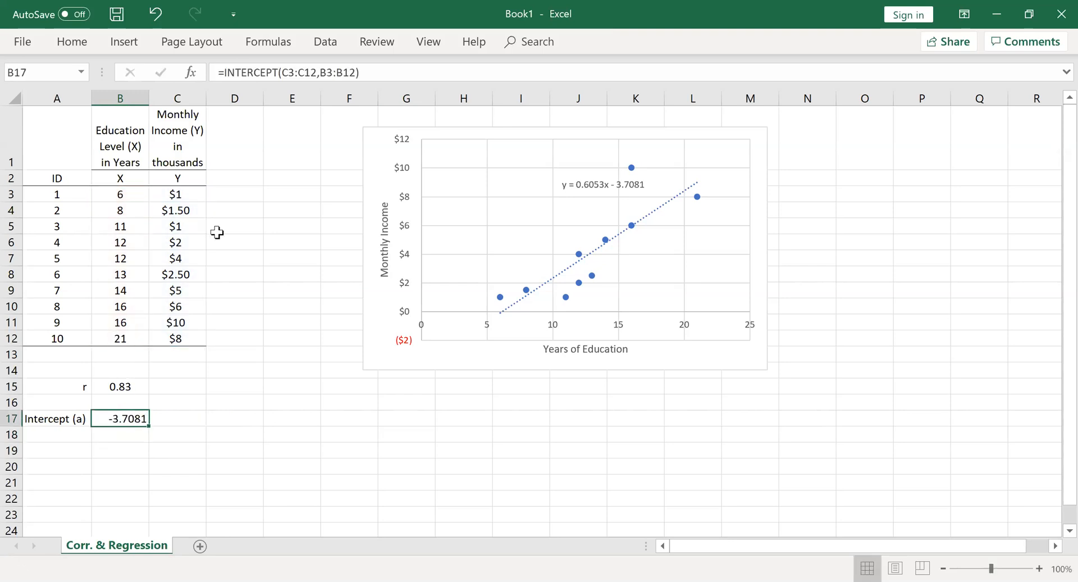
click(80, 44)
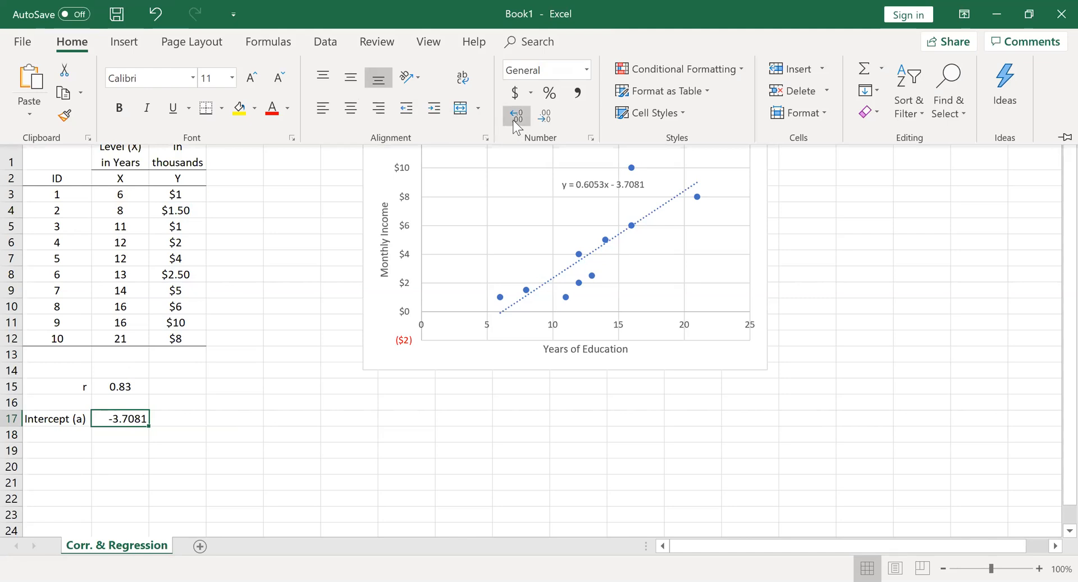
click(551, 121)
click(552, 121)
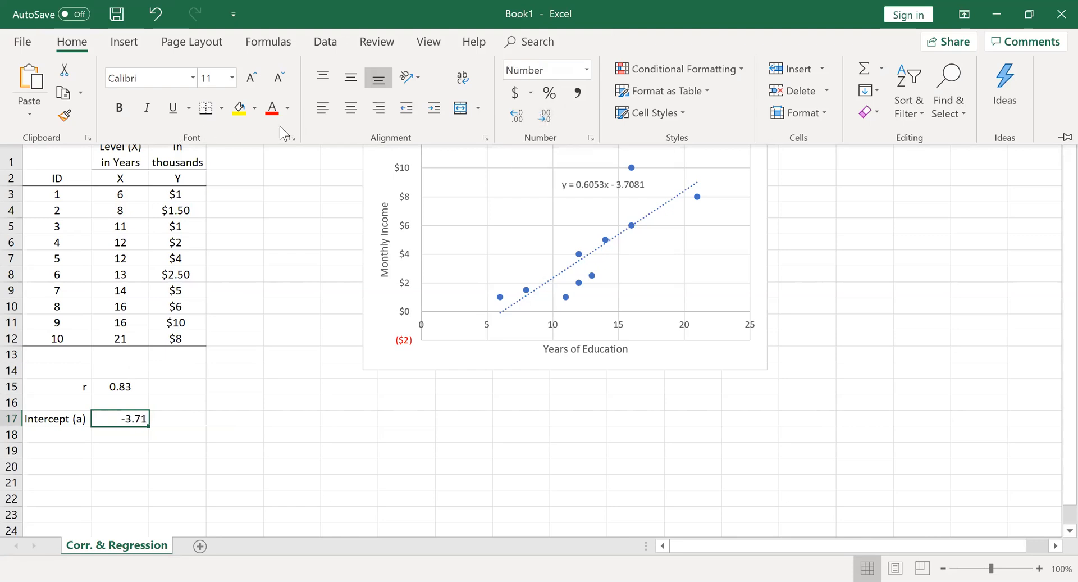
click(351, 109)
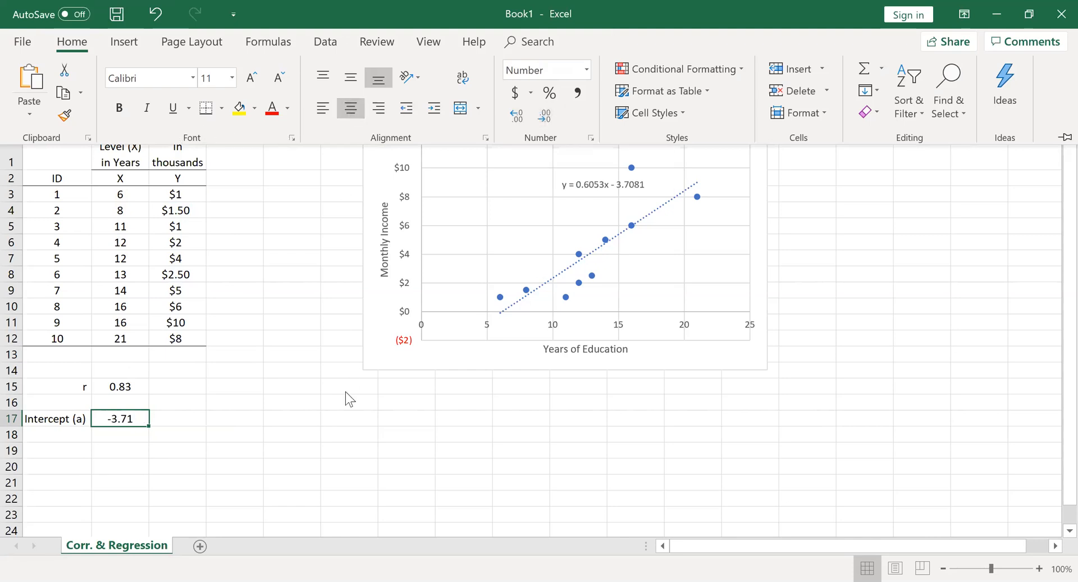
click(346, 392)
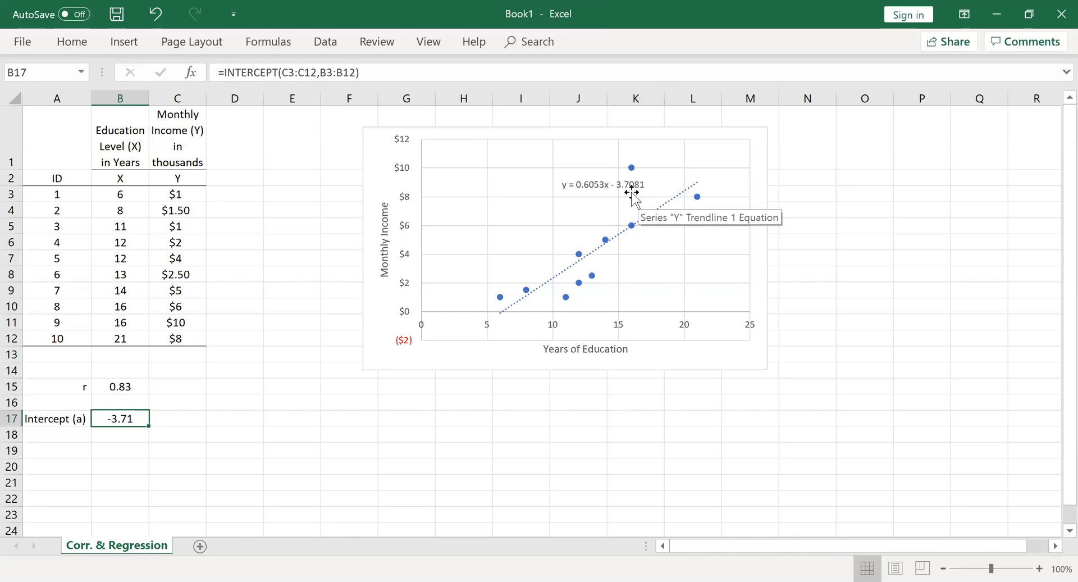
Enter the label "Slope (b)" in cell A18, below the intercept label
click(78, 434)
text(Slope (b)
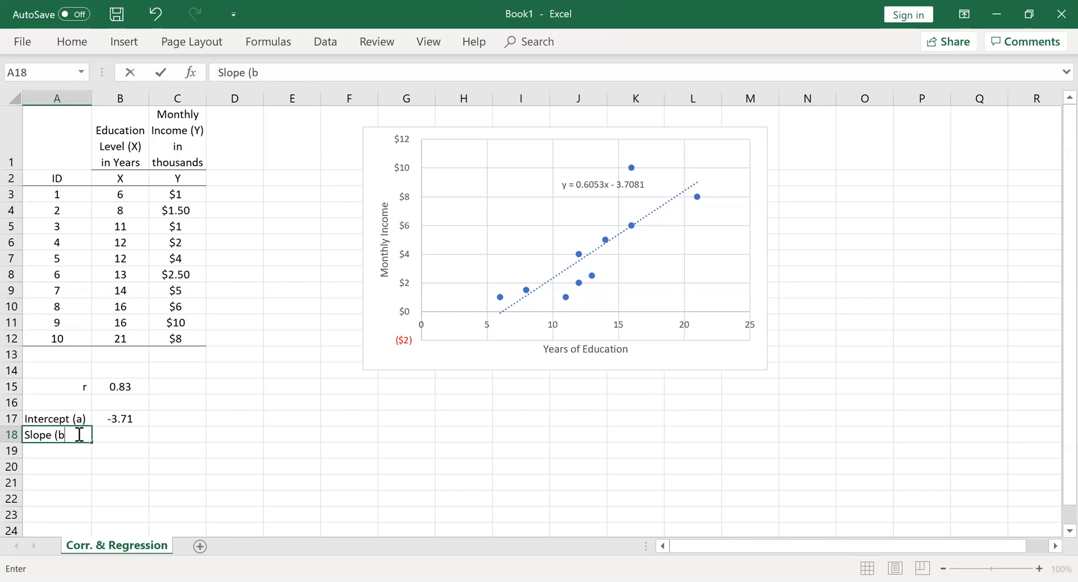
text())
Calculate the regression slope in B18 with =SLOPE(C3:C12,B3:B12)
click(121, 436)
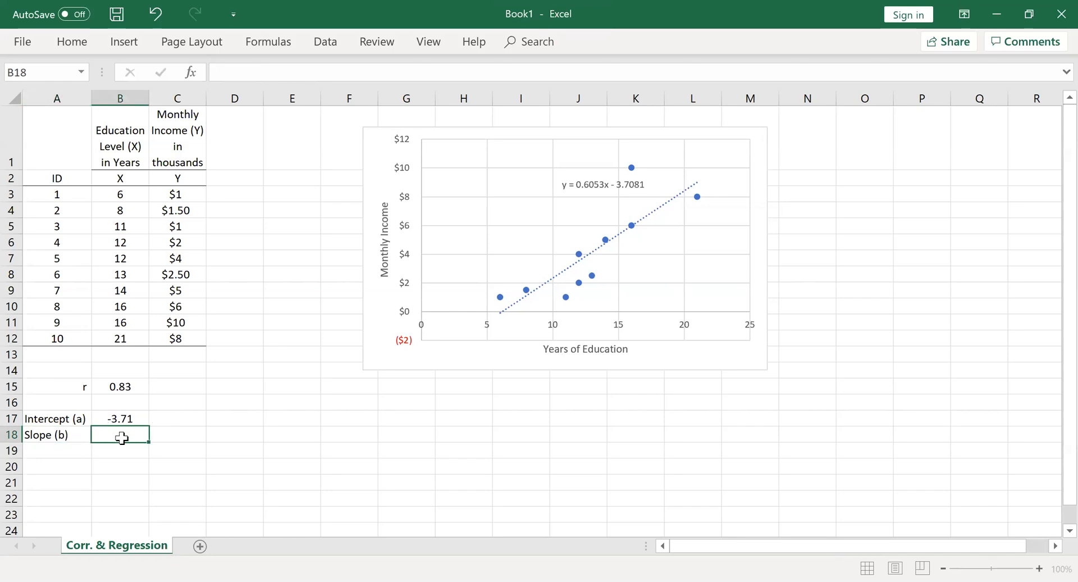
text(=)
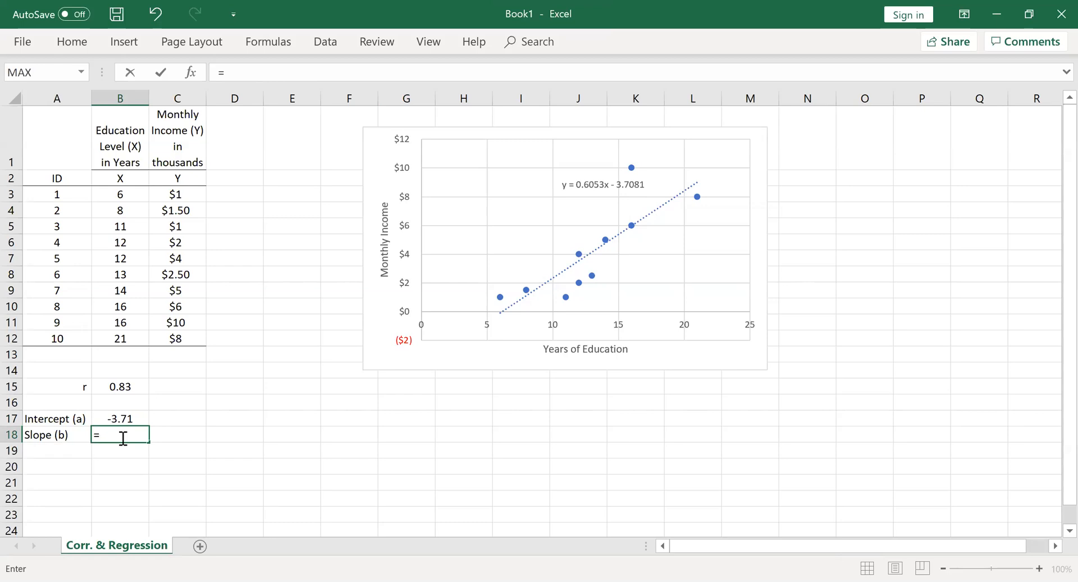
text(slope)
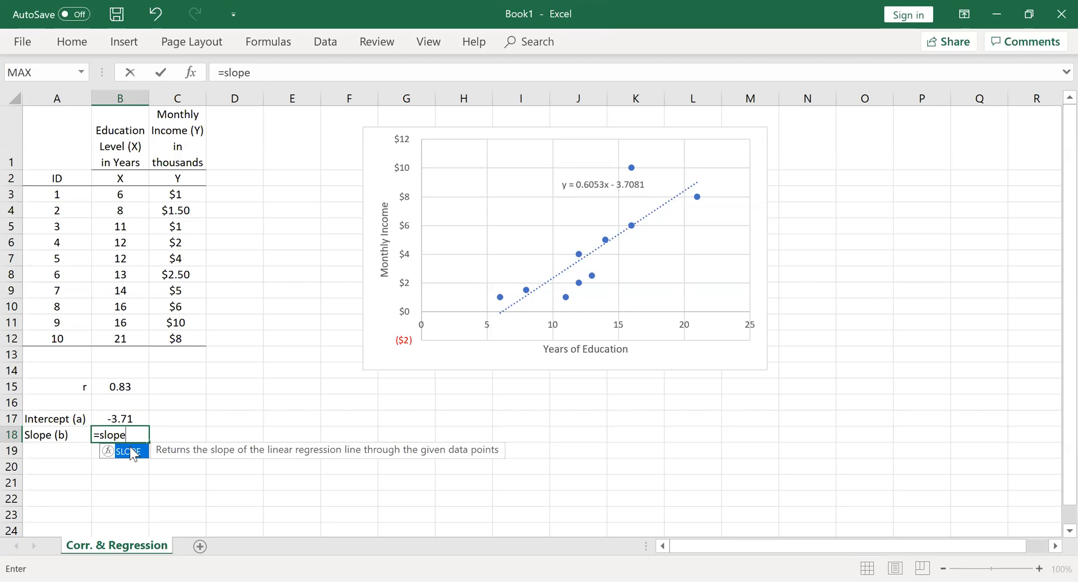
double_click(134, 451)
click(179, 194)
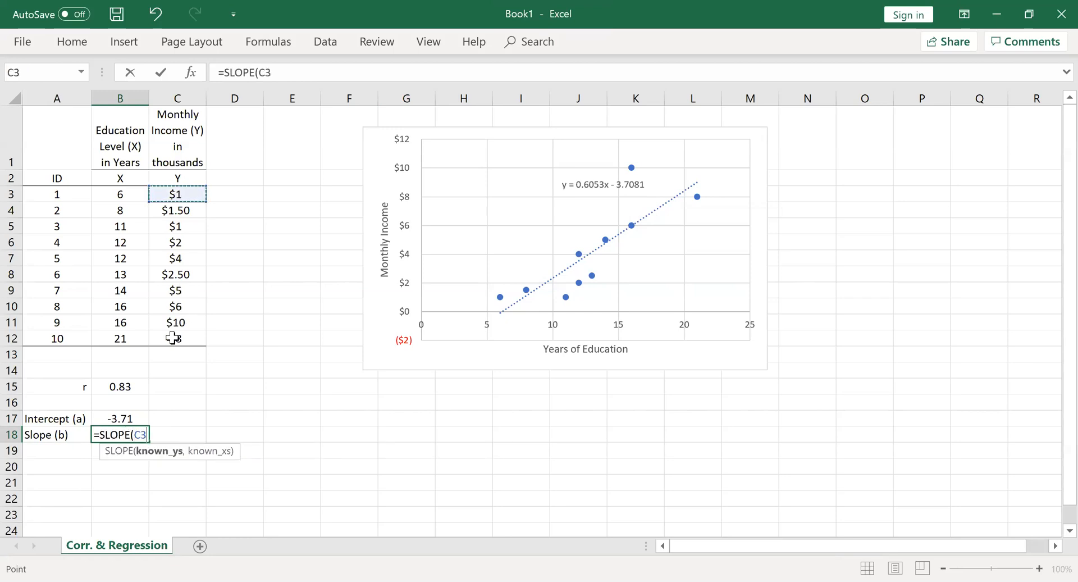
drag(179, 194, 173, 337)
text(,)
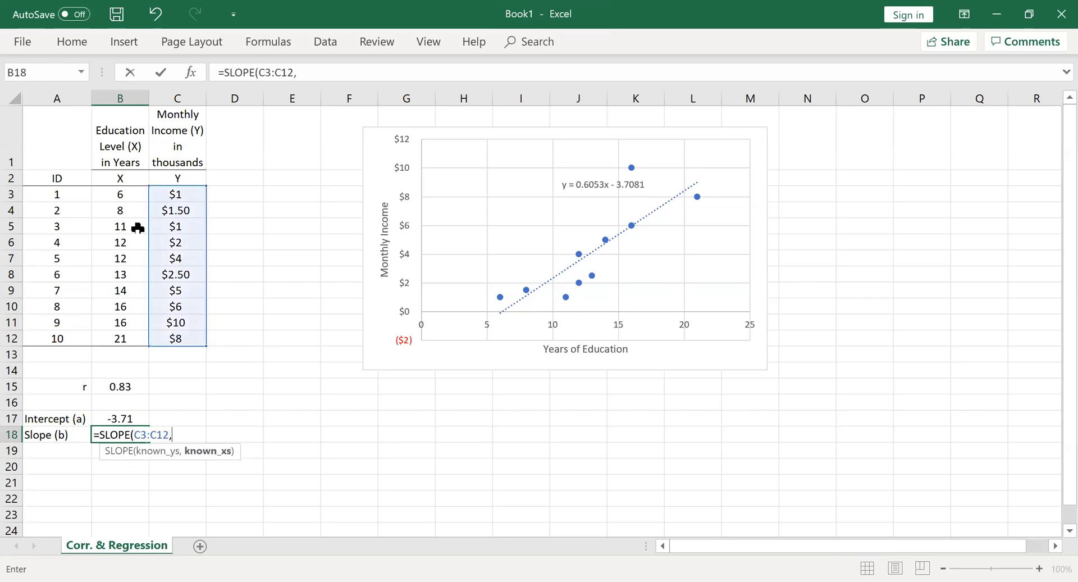
click(120, 195)
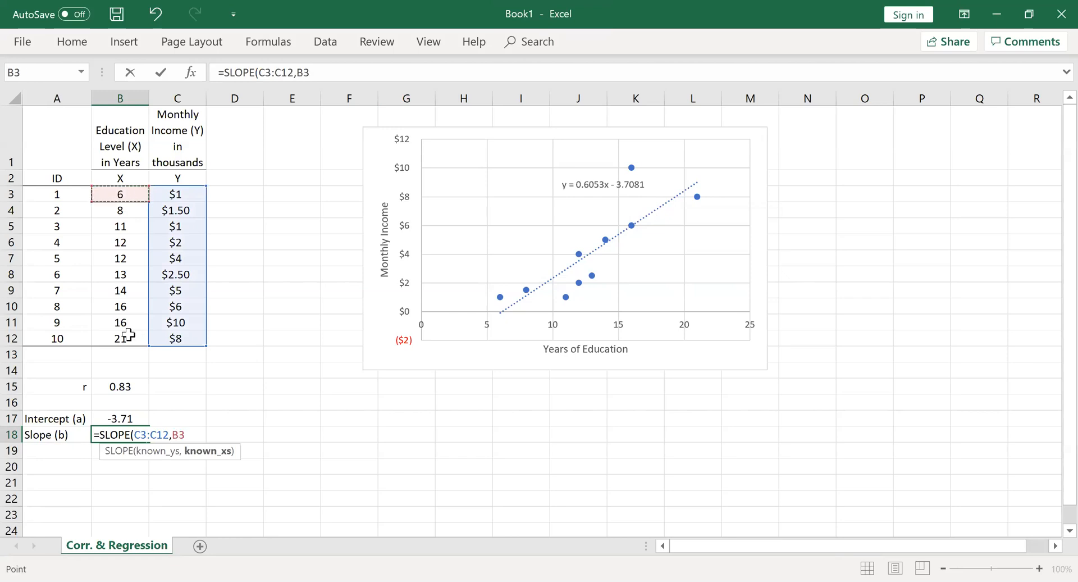
drag(129, 335, 128, 334)
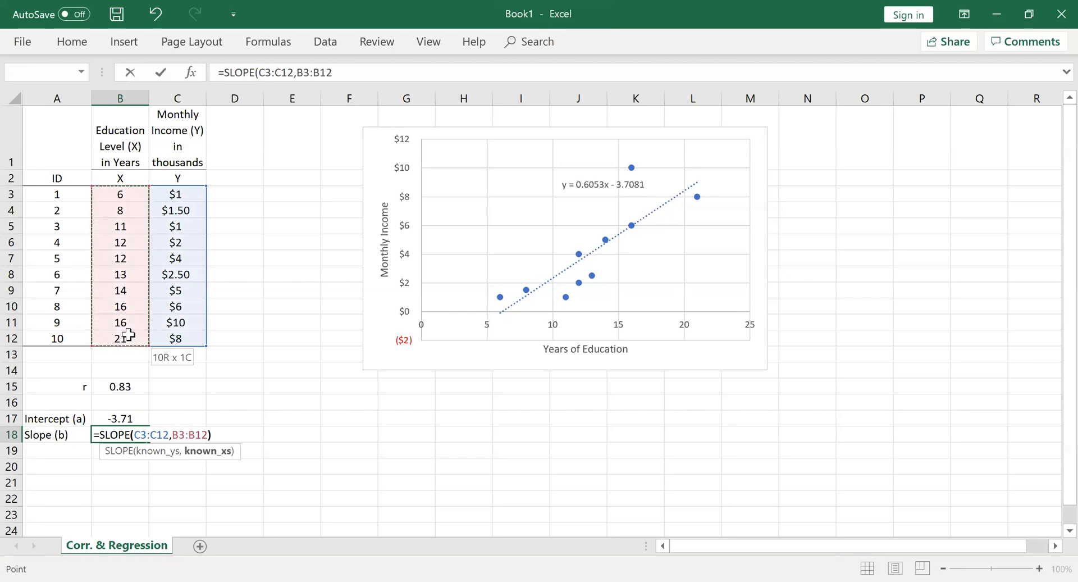
key(Return)
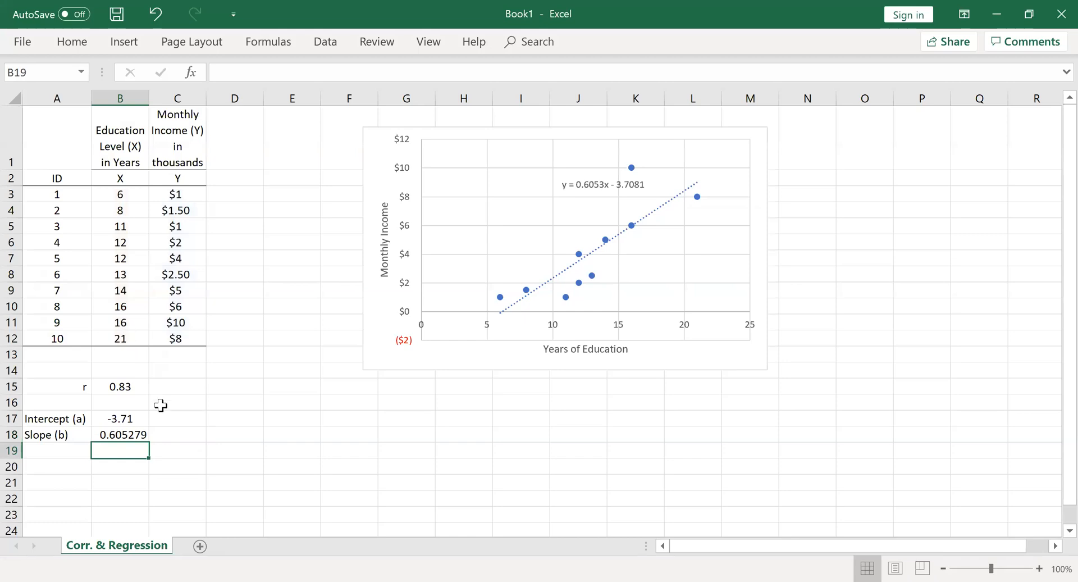
Format the slope value in B18 to two decimal places and centre it in the cell
click(121, 434)
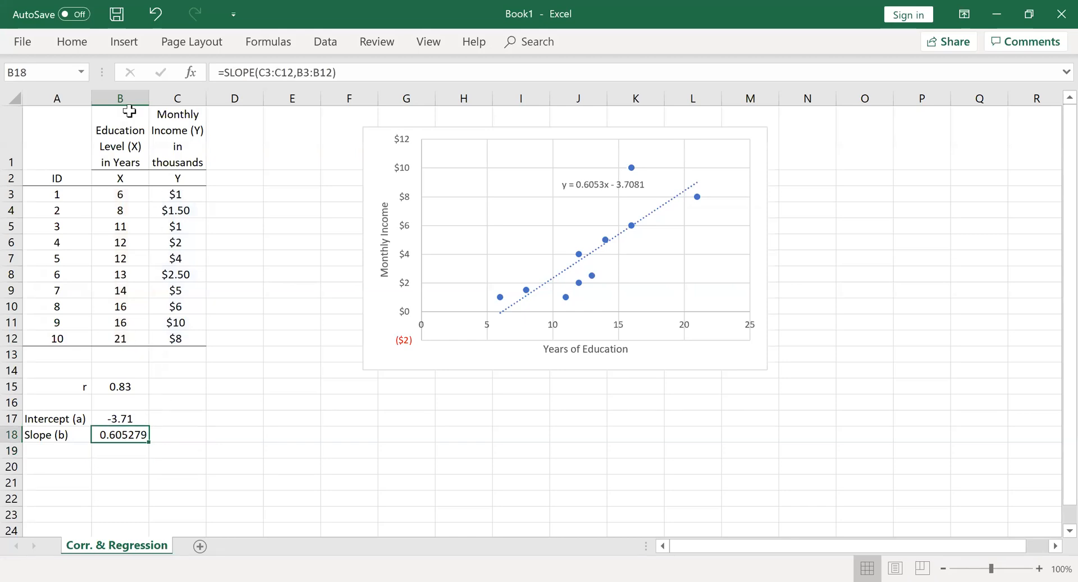
click(73, 43)
click(548, 119)
click(548, 119)
click(548, 119)
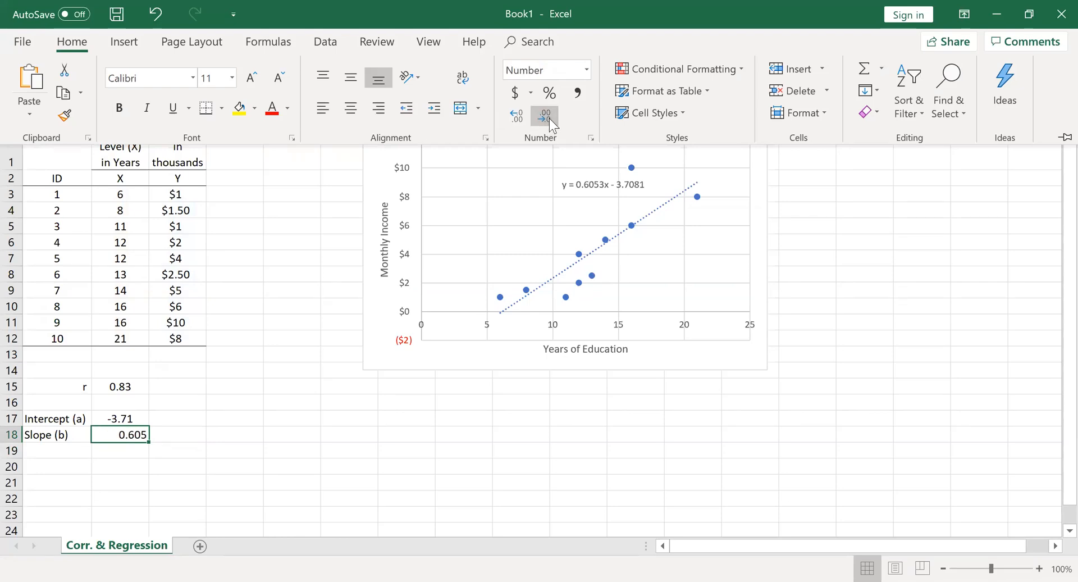
click(549, 118)
click(522, 117)
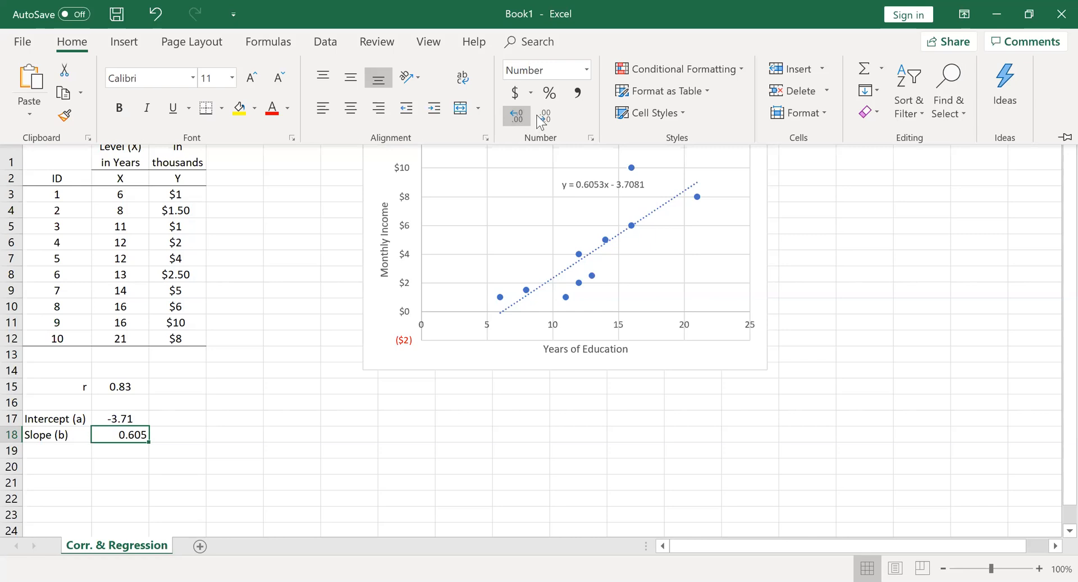
click(544, 117)
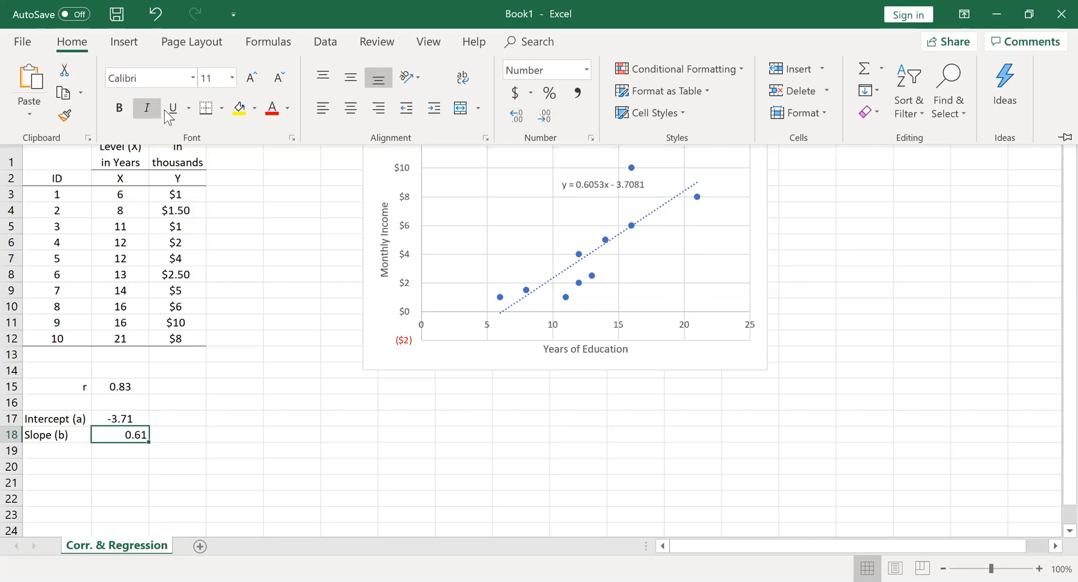
click(350, 107)
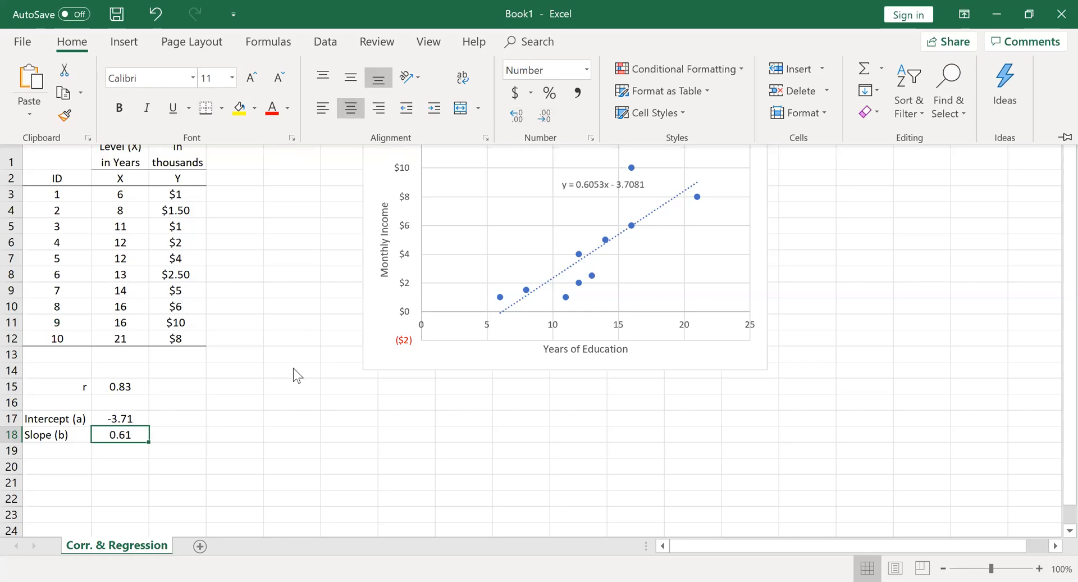
click(292, 419)
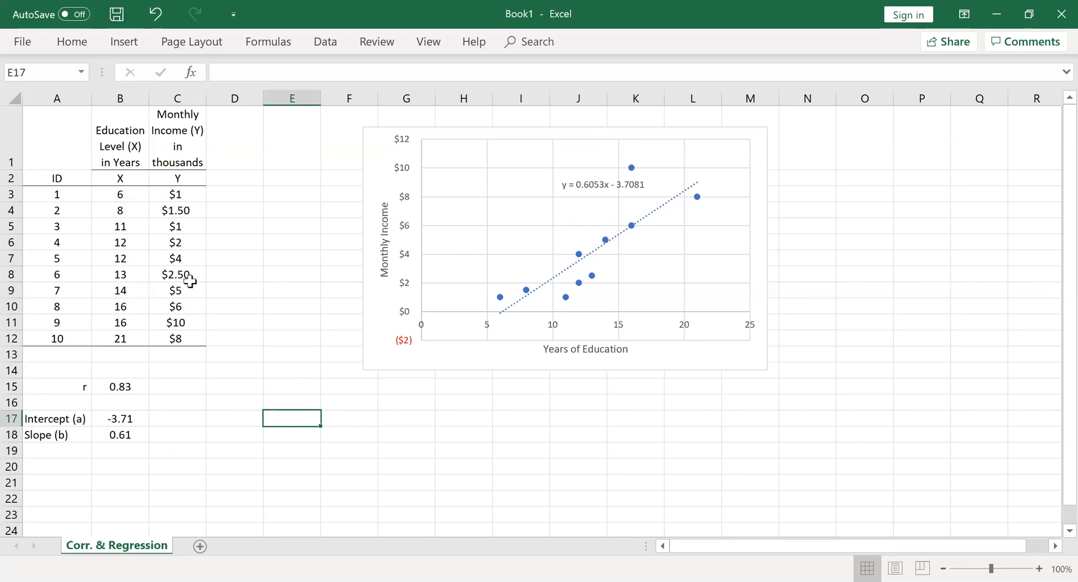
Enter the column heading Y' in cell D2, beside the Y heading
click(243, 180)
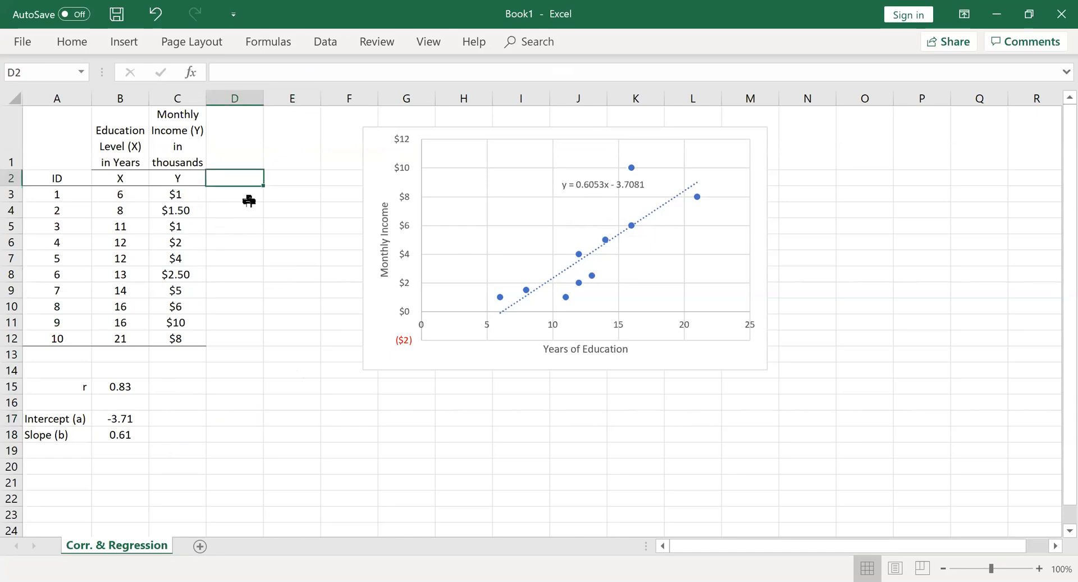
text(Y)
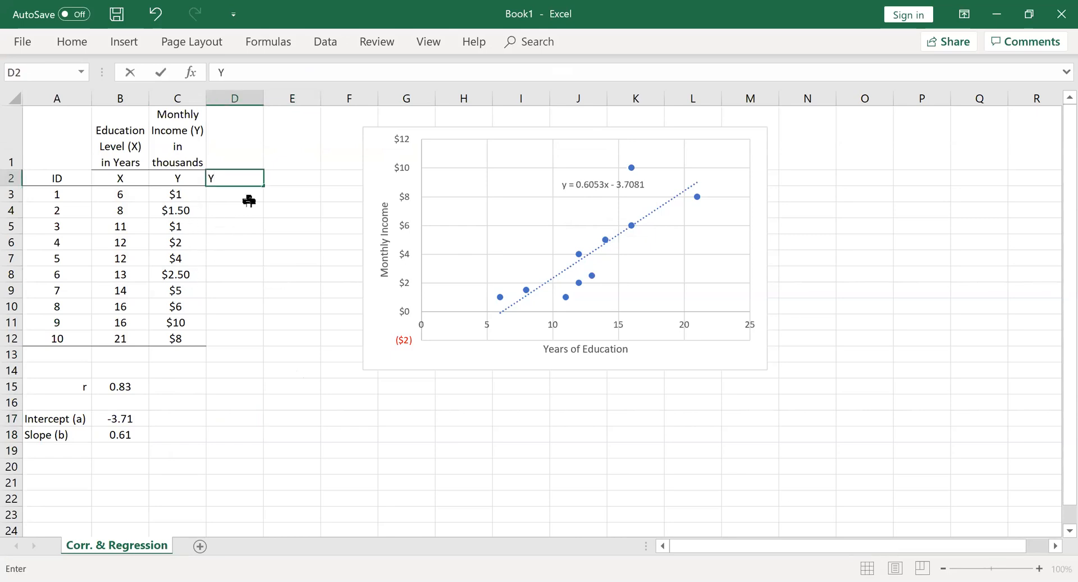
key(Return)
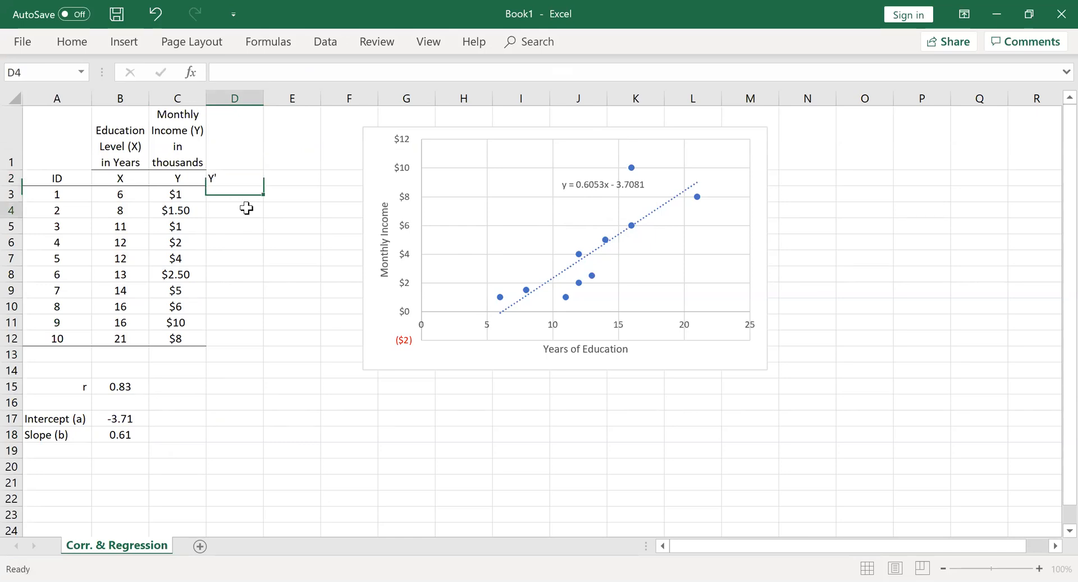
Enter the heading "Predicted Monthly Income" in cell D1, above the Y' label
click(236, 155)
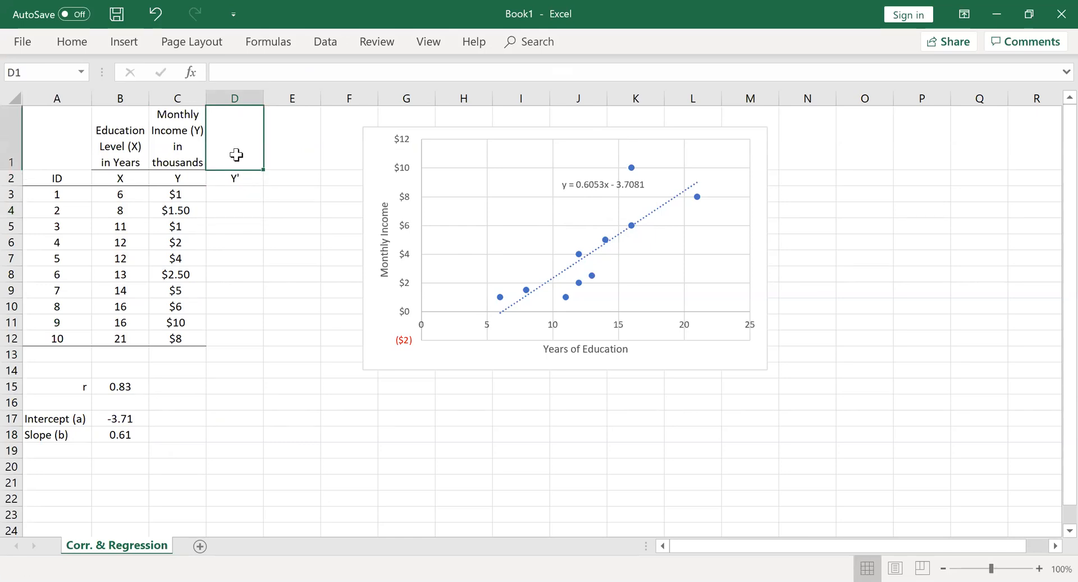
text(Predic)
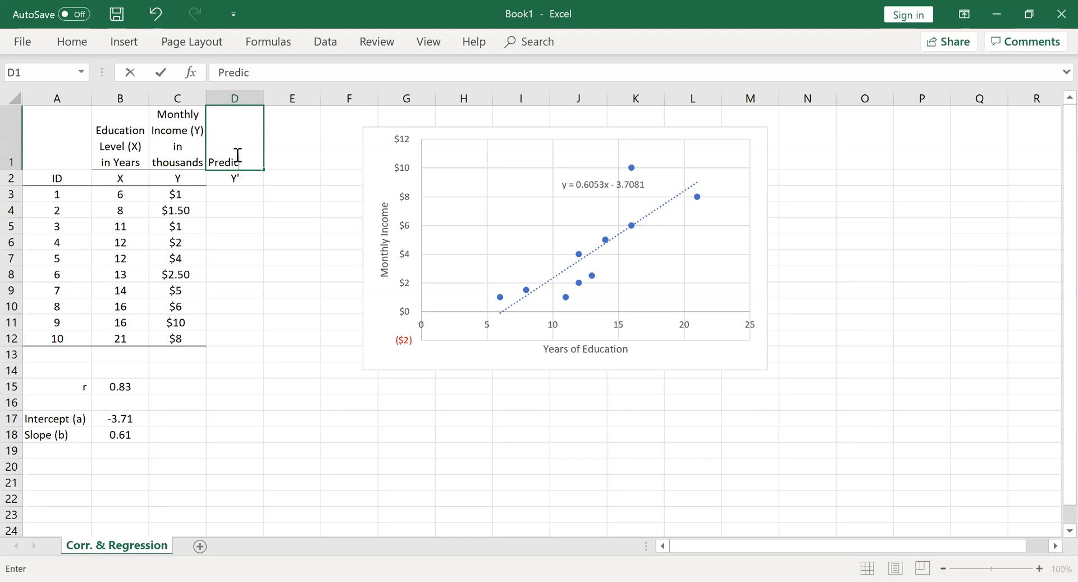
text(ted Monthl)
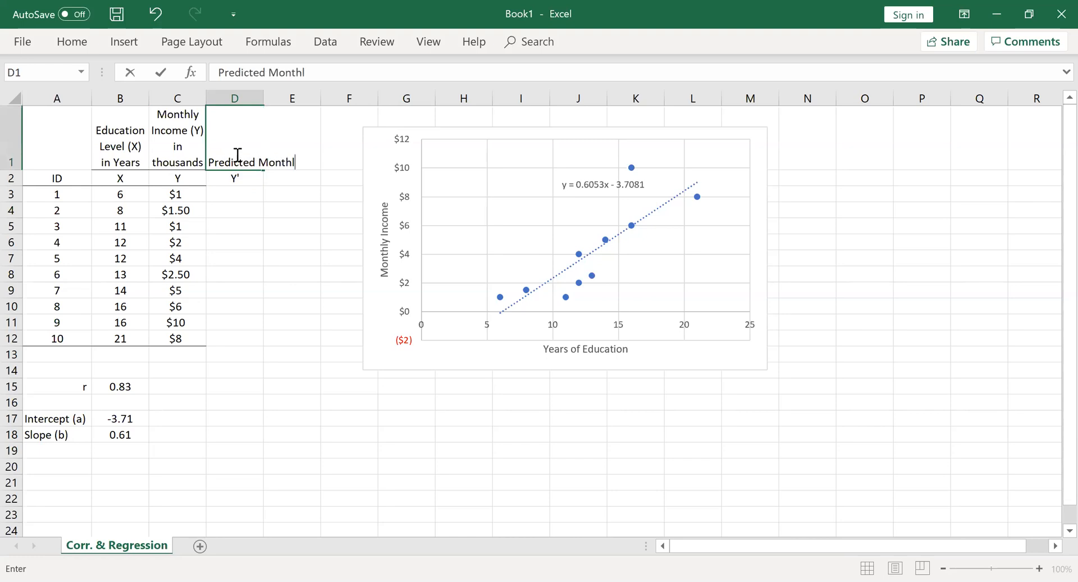
text(y Income)
key(Return)
Wrap the text of the "Predicted Monthly Income" heading in D1 and centre it horizontally
click(236, 152)
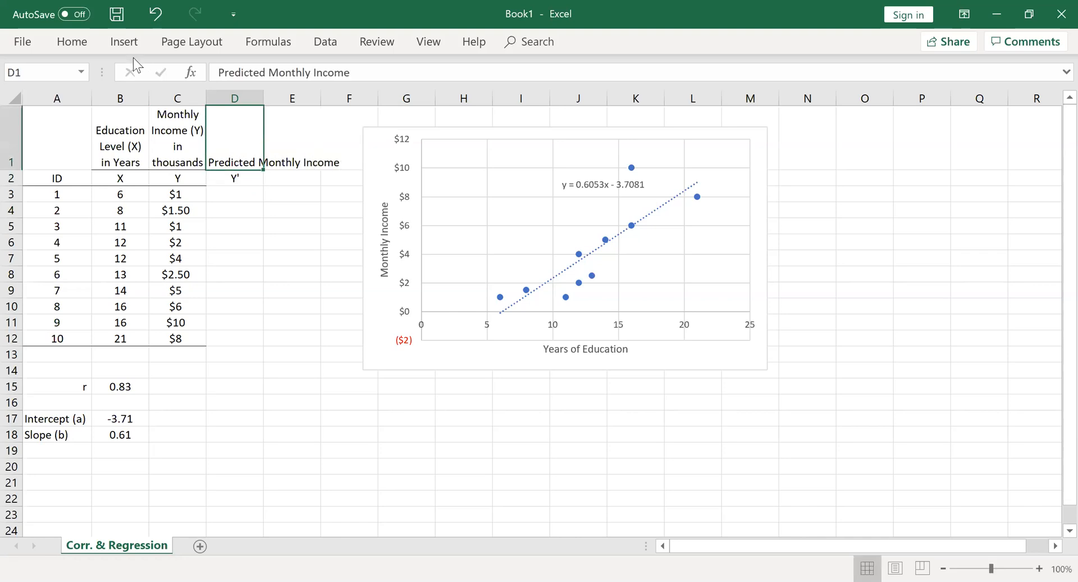
click(73, 45)
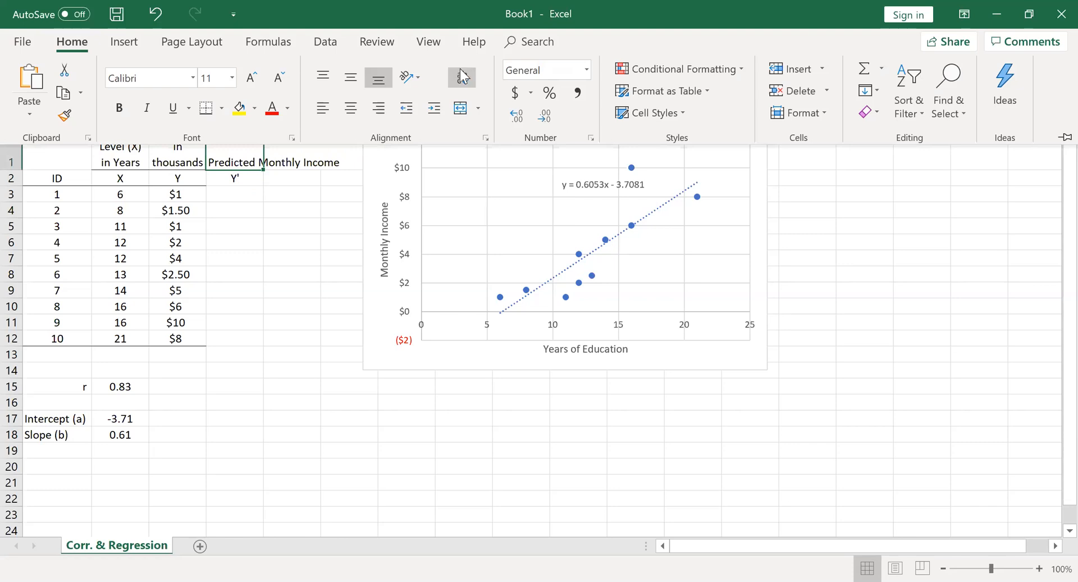
click(463, 77)
click(250, 217)
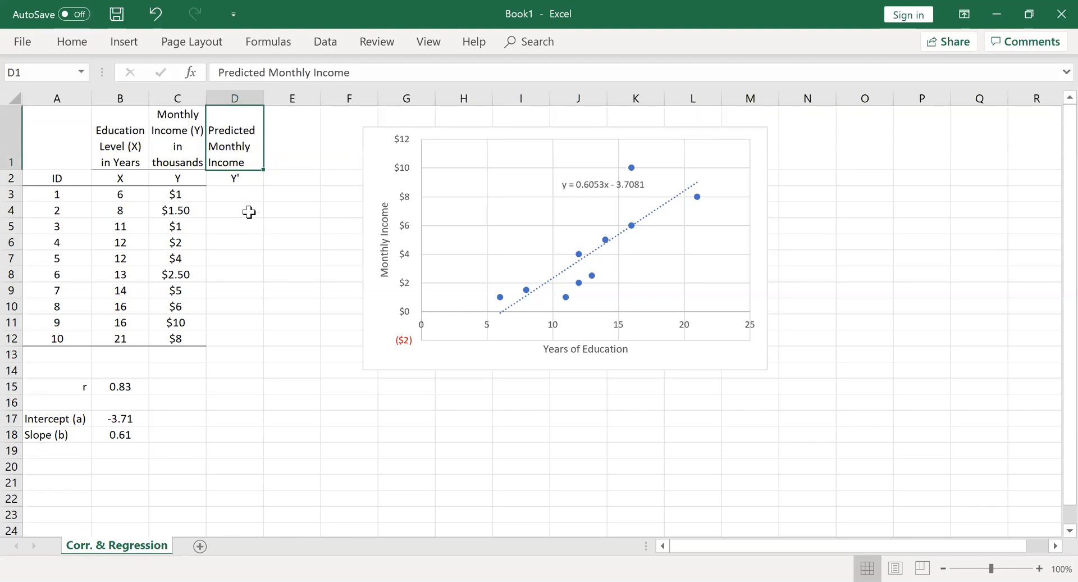
click(72, 45)
click(350, 108)
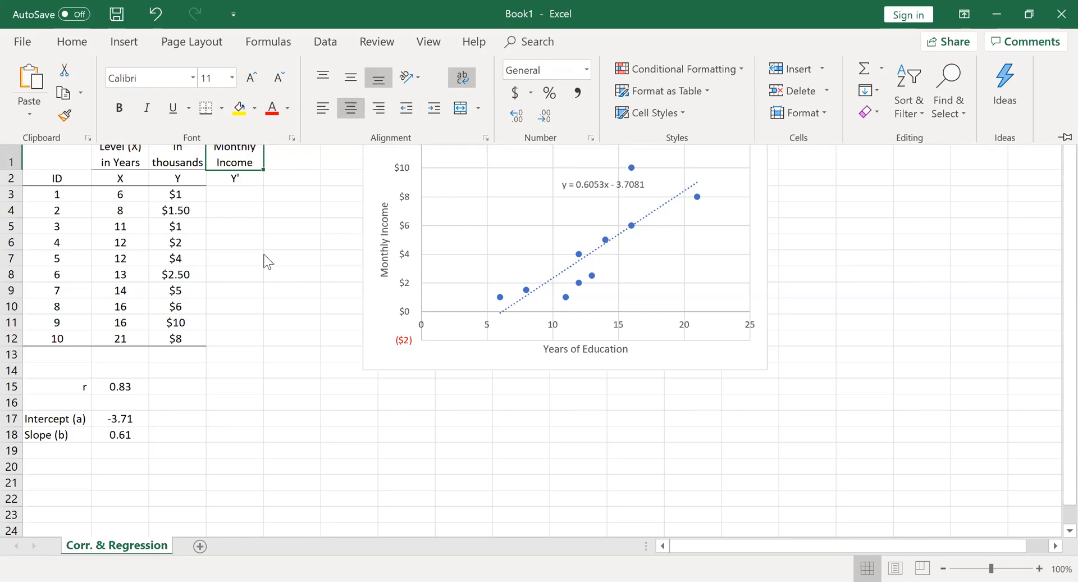
click(230, 223)
Calculate the first predicted income in D3 with =$B$17+$B$18*B3, using absolute references for the intercept and slope
click(239, 179)
click(232, 197)
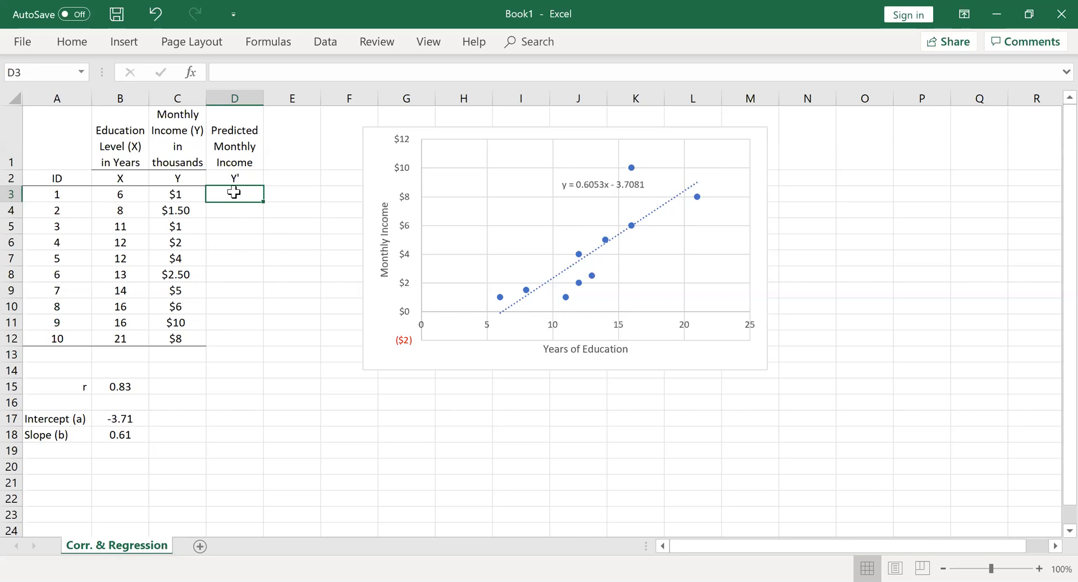
text(=)
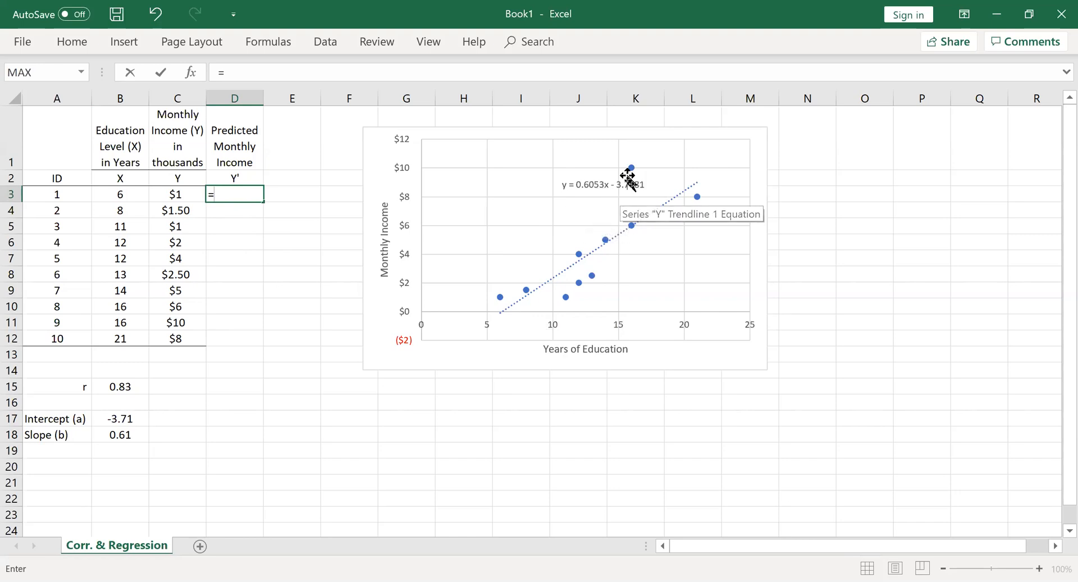
click(128, 415)
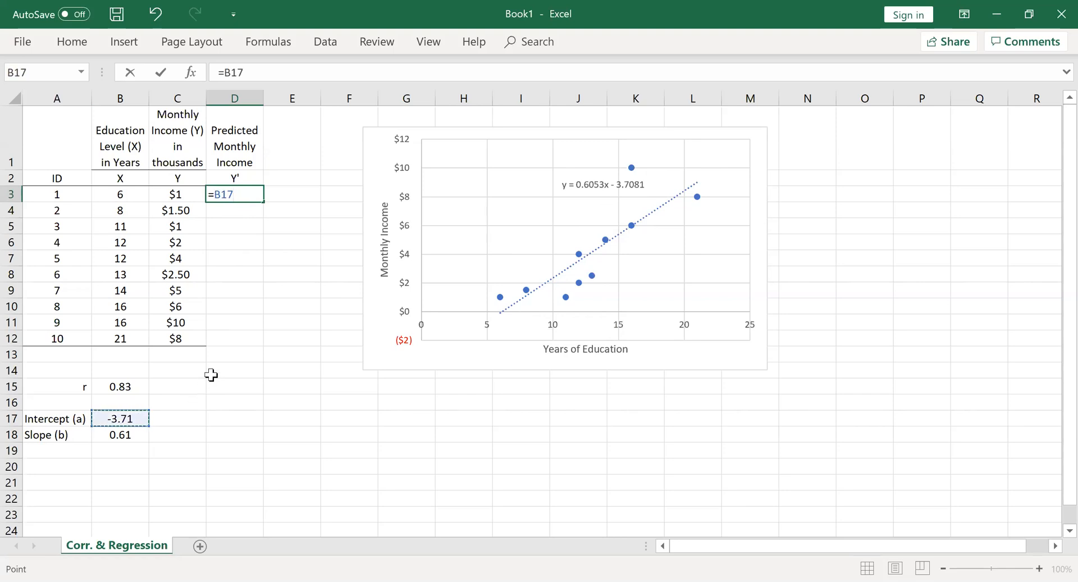
text(+)
click(120, 435)
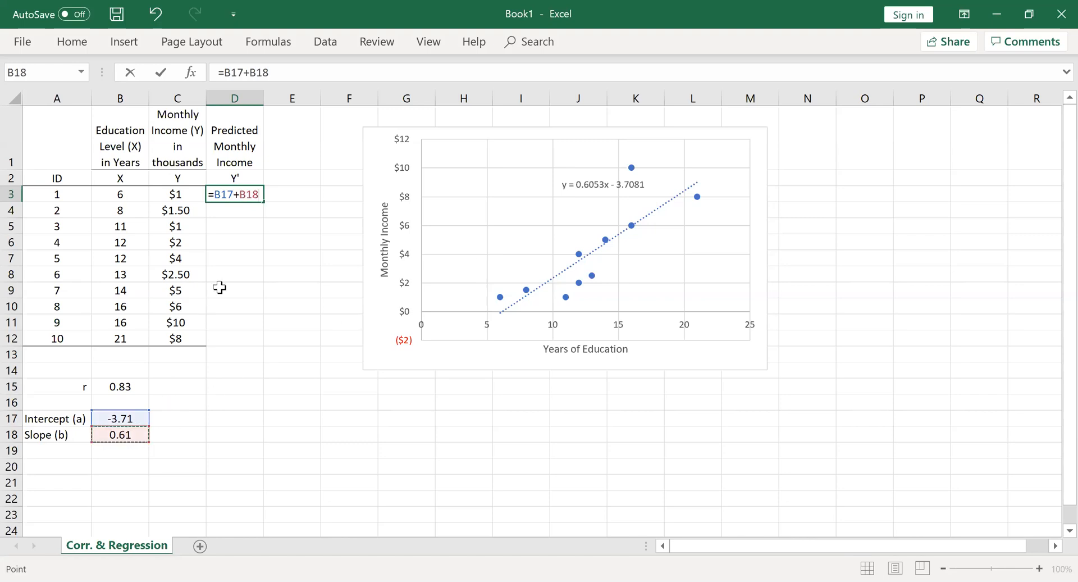
click(217, 195)
text($)
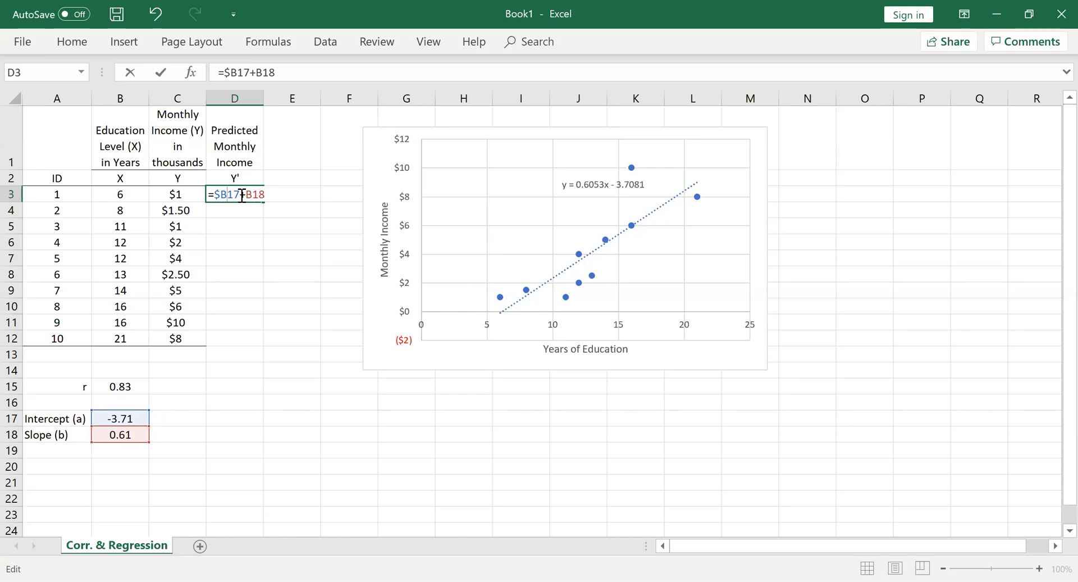
text($)
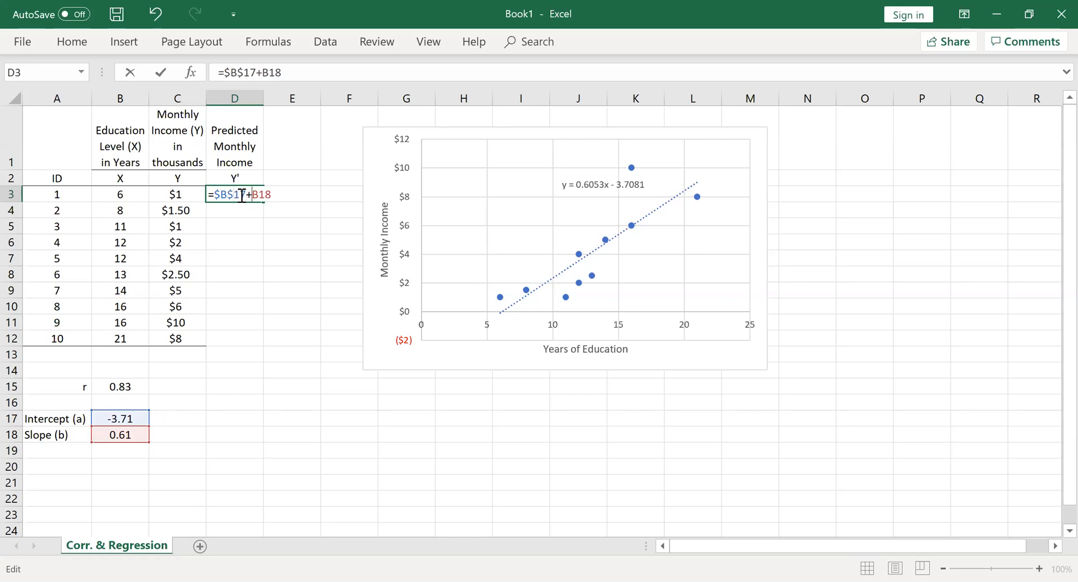
text($)
text($B$18*)
click(127, 195)
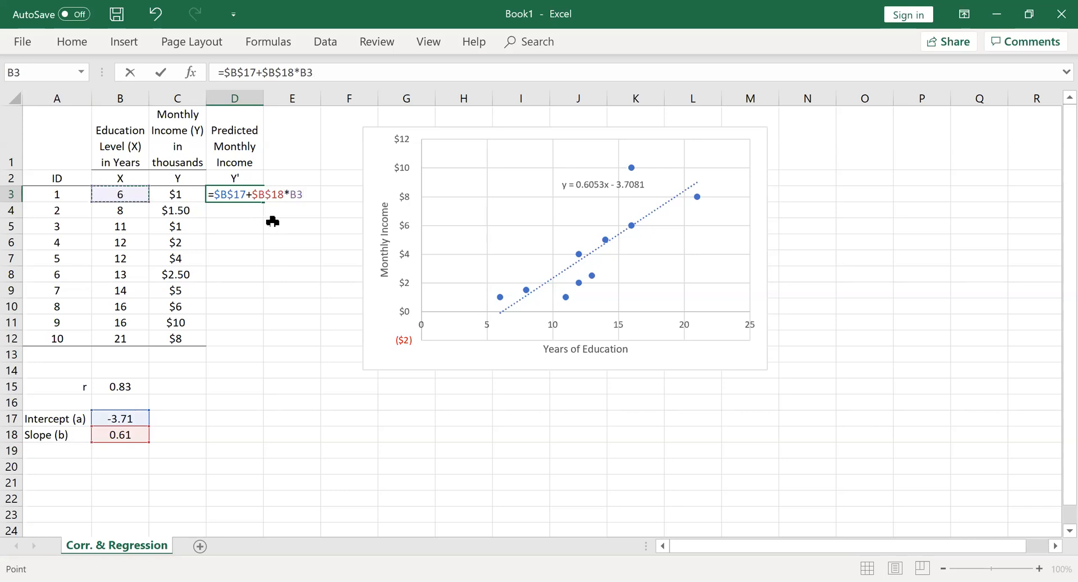
key(Return)
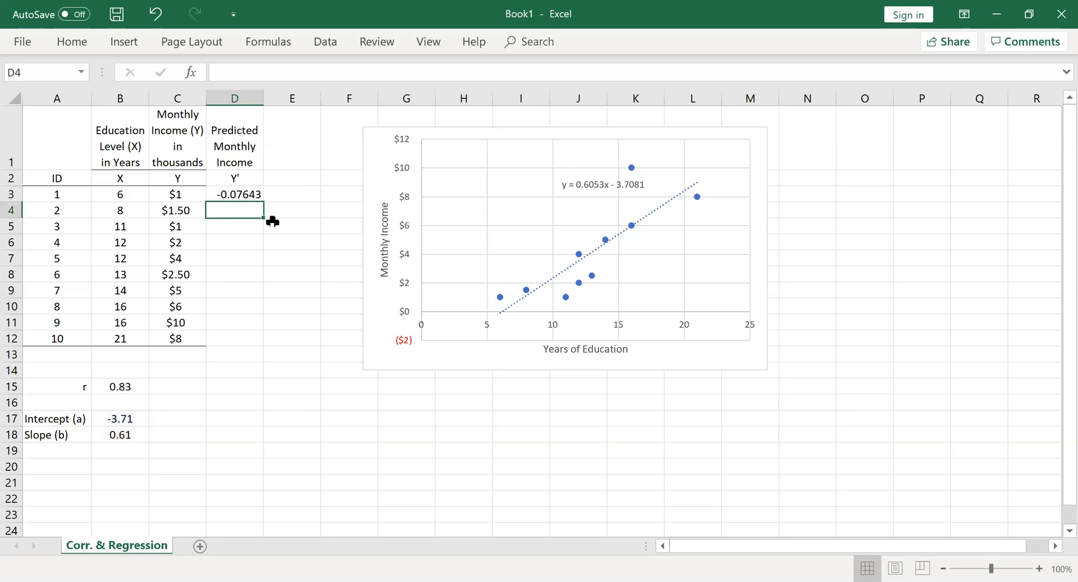
Fill the prediction formula from D3 down to D12 for all ten IDs
click(246, 193)
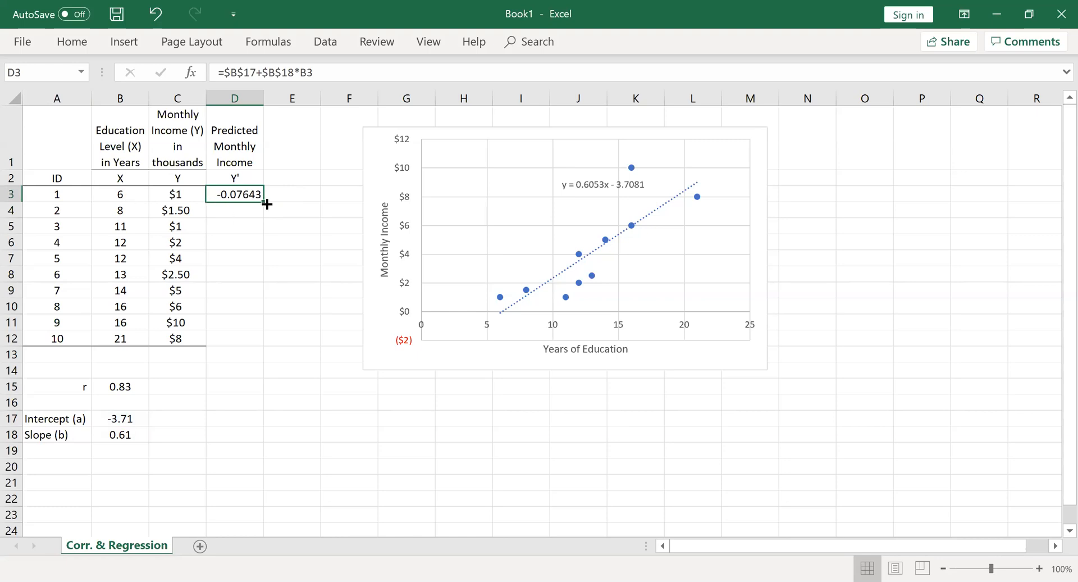
drag(260, 200, 226, 355)
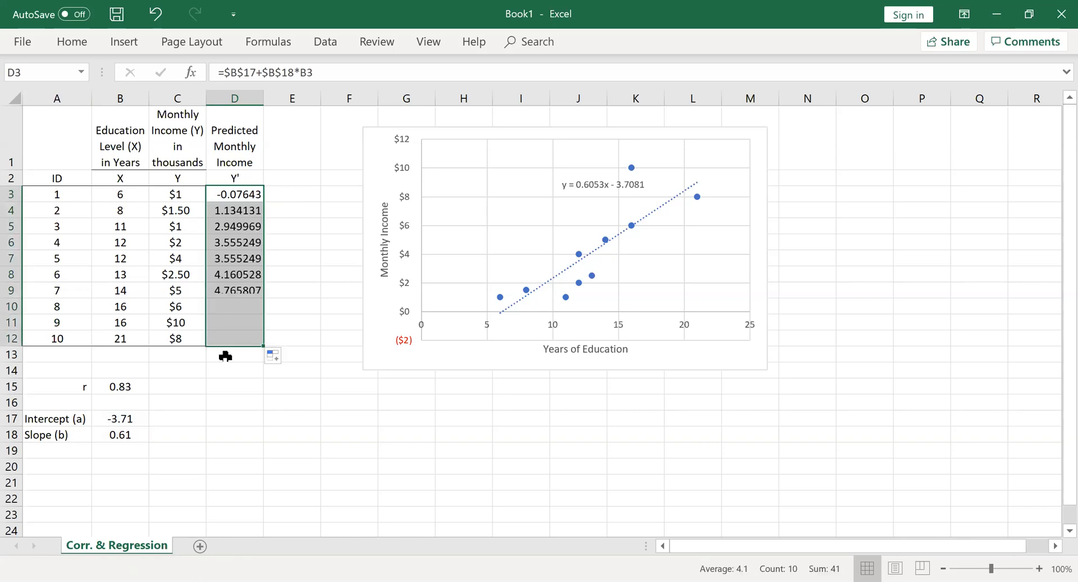
click(225, 385)
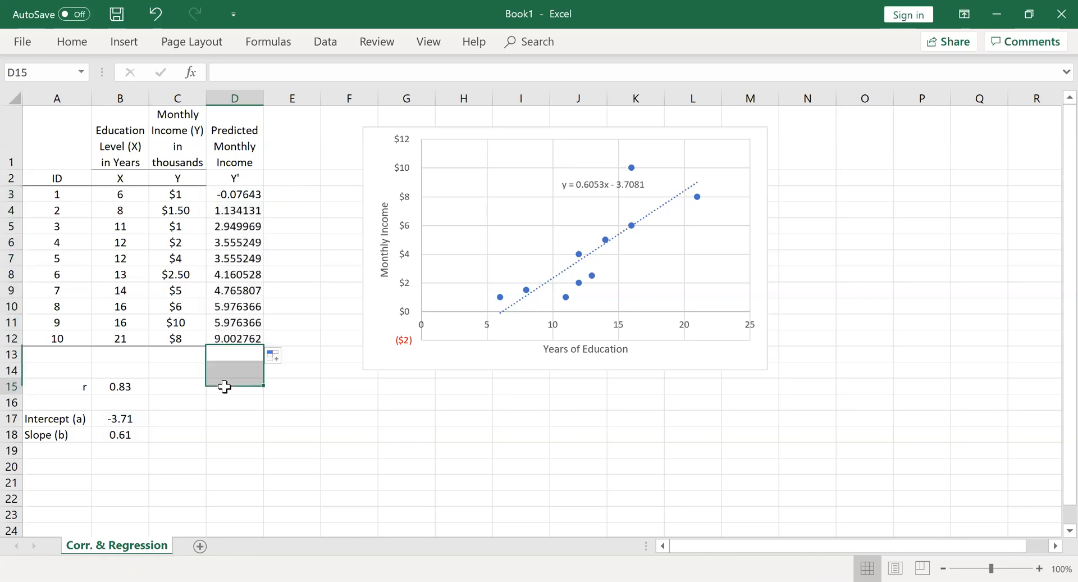
Format the predicted incomes in D3:D12 to two decimal places and centre them
click(234, 200)
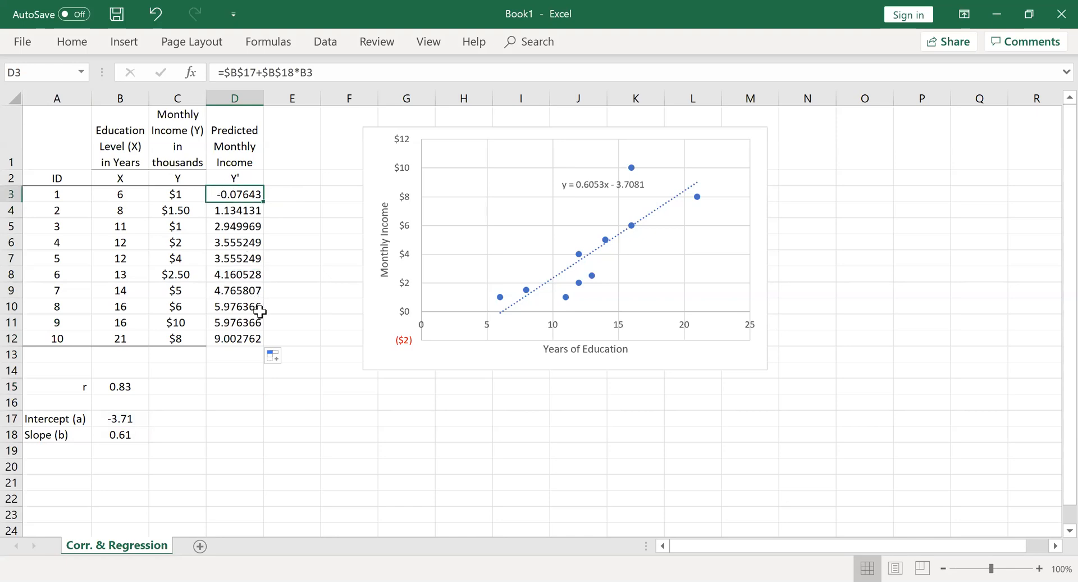
shift+click(233, 343)
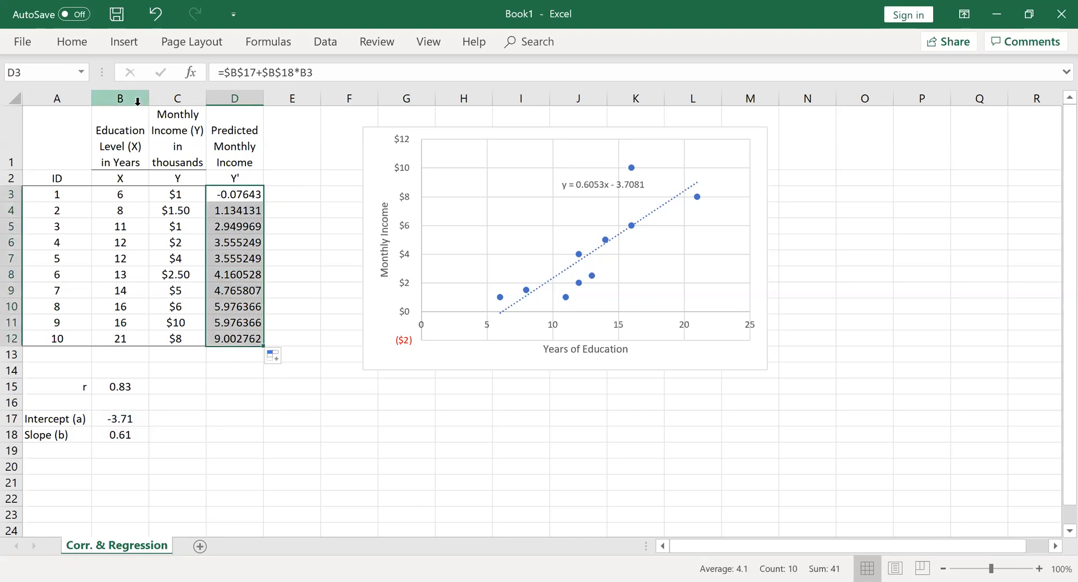
click(72, 43)
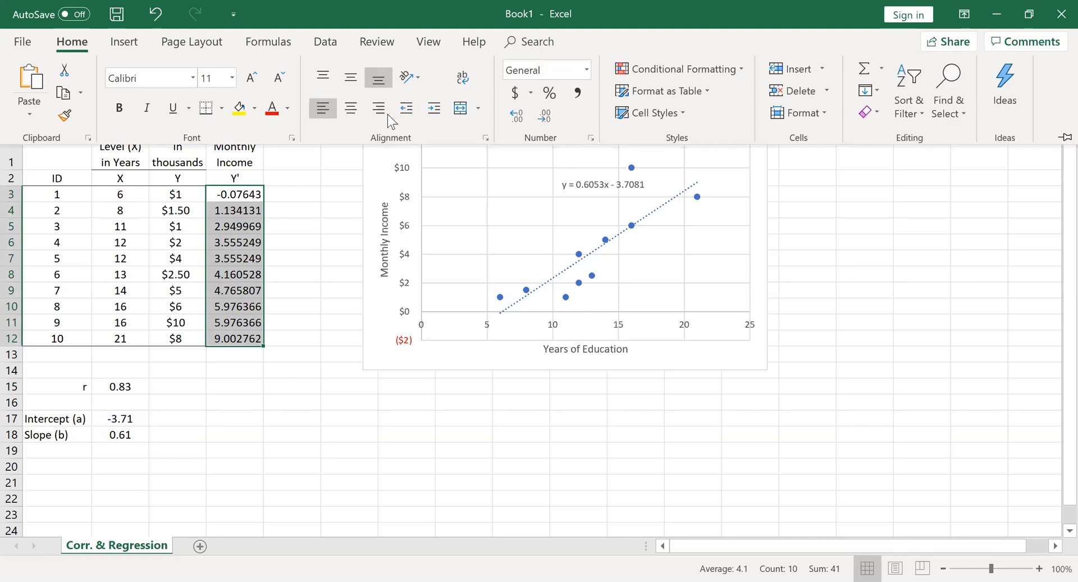
click(543, 118)
click(543, 118)
click(543, 118)
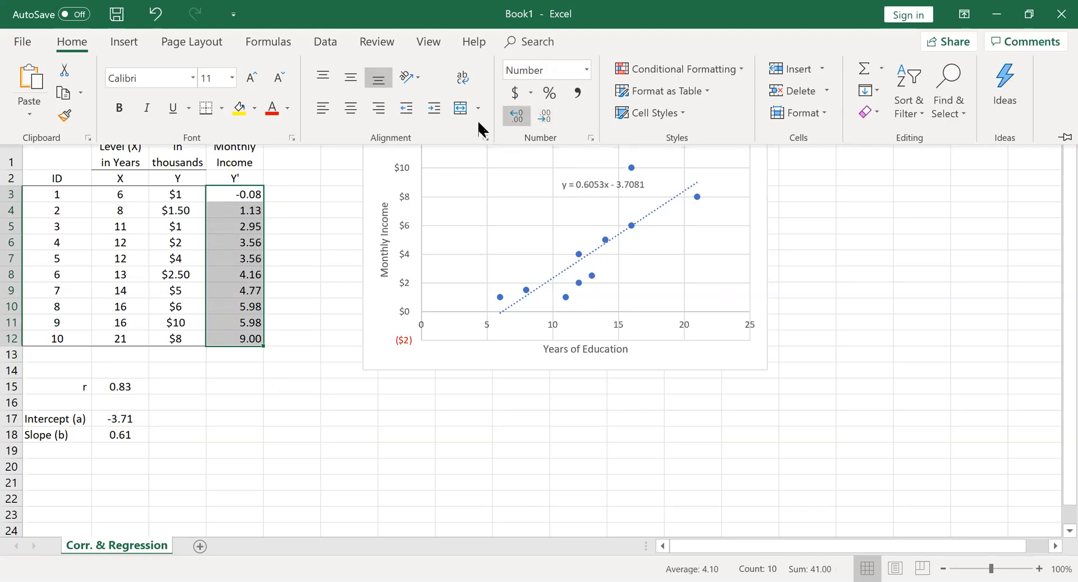
click(351, 108)
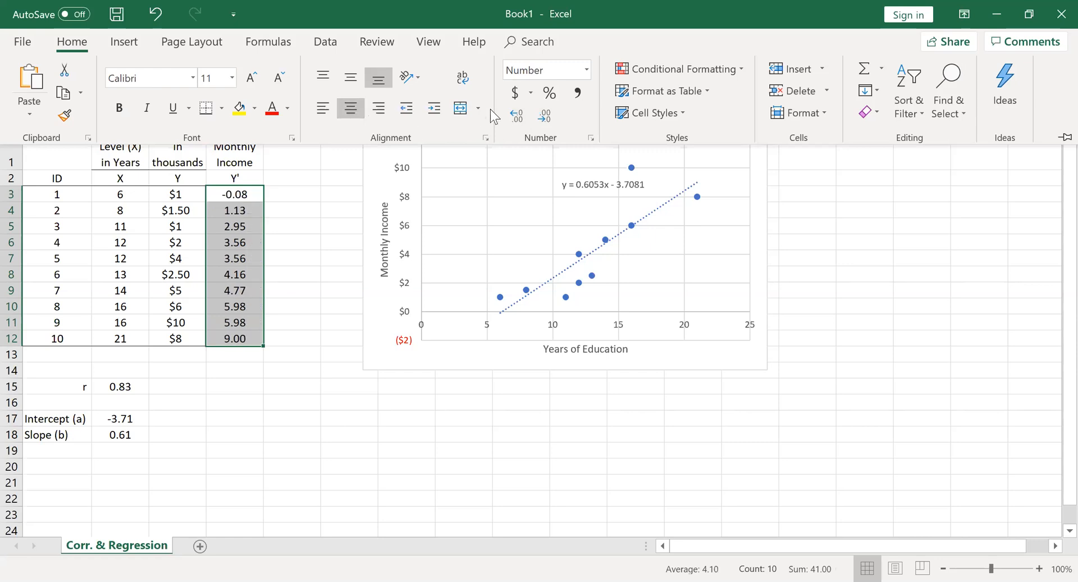
Apply the dollar Accounting number format to the predicted incomes in D3:D12
click(515, 94)
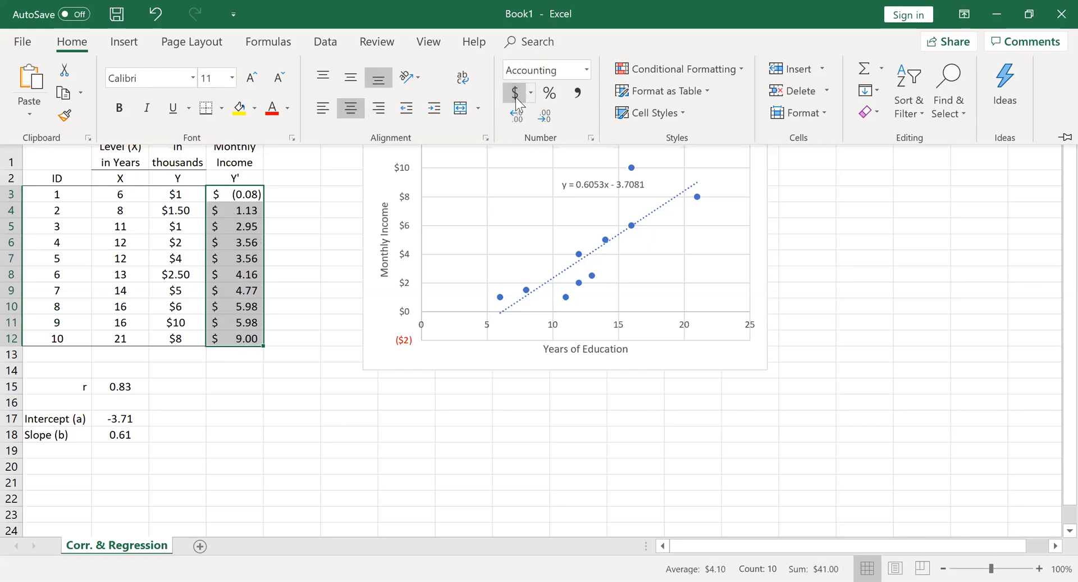
click(308, 400)
click(272, 399)
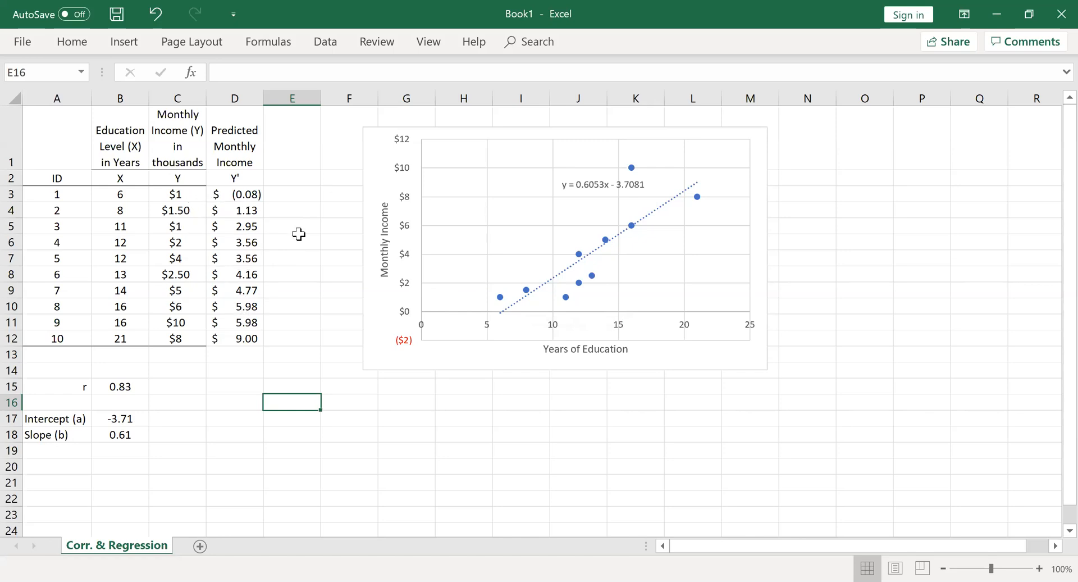
Label the residual column in E2 as e = Y-Y'
click(288, 183)
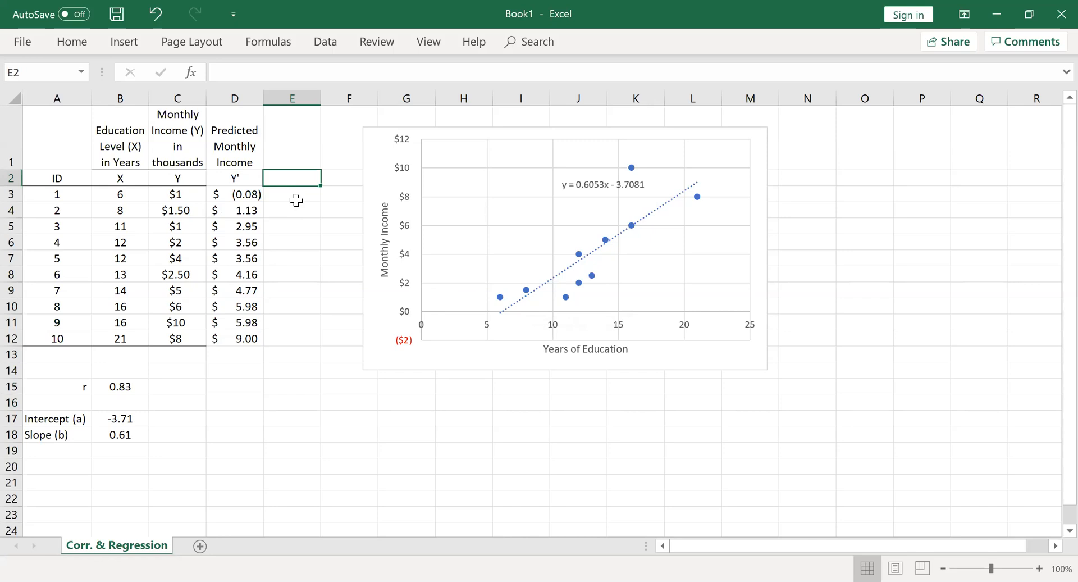
text(e = Y-Y')
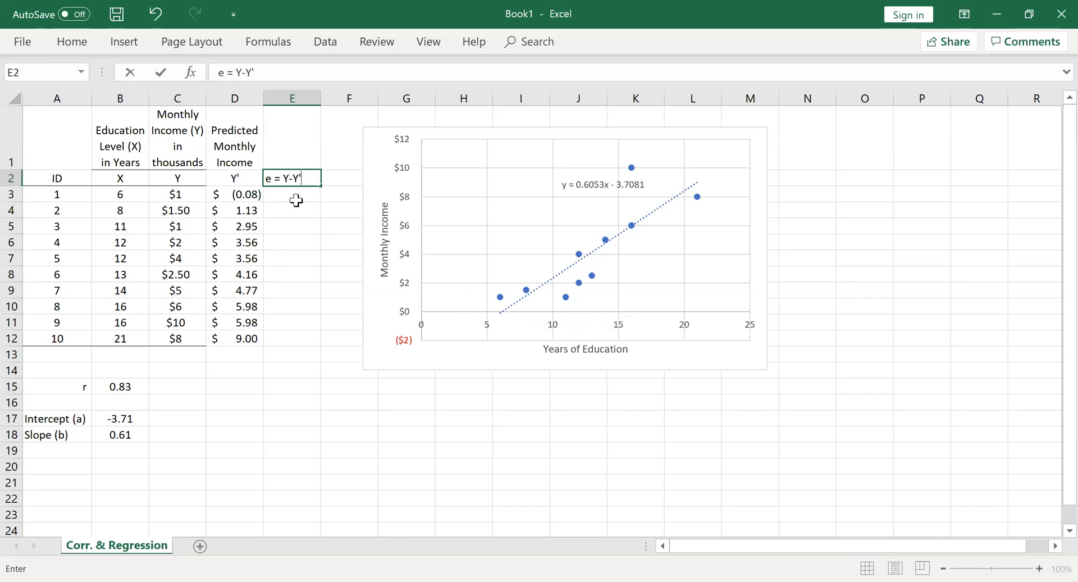
click(296, 200)
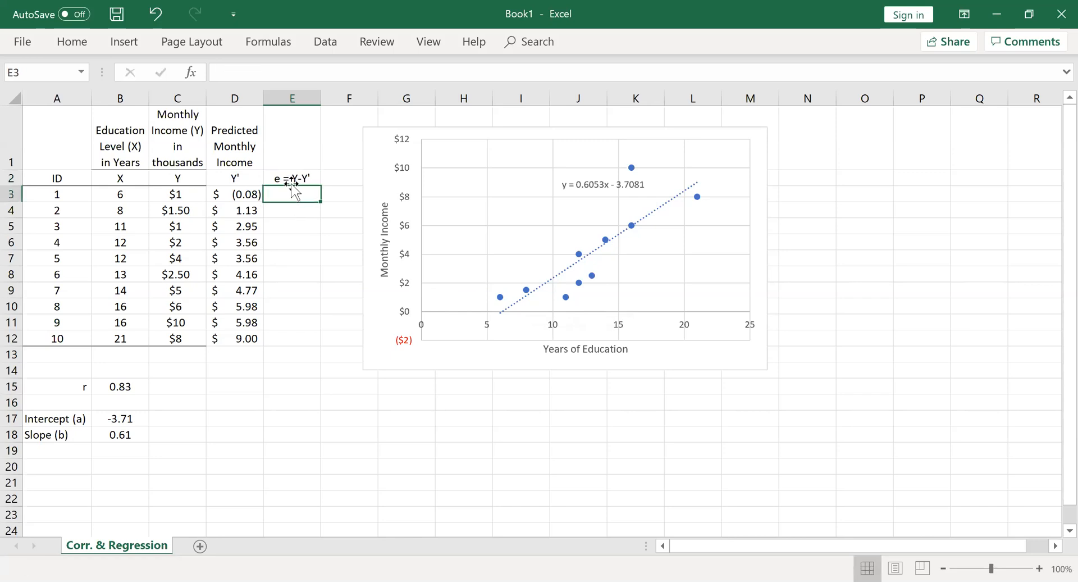
Enter the heading "residuals" in E1 above the e = Y-Y' label, correcting any misspelling
click(282, 151)
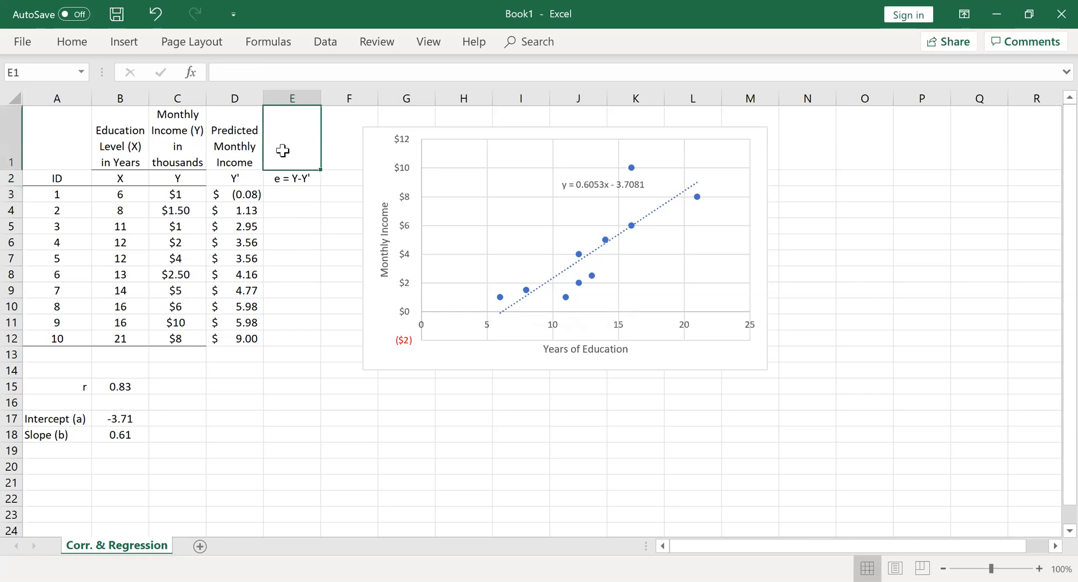
text(residulas)
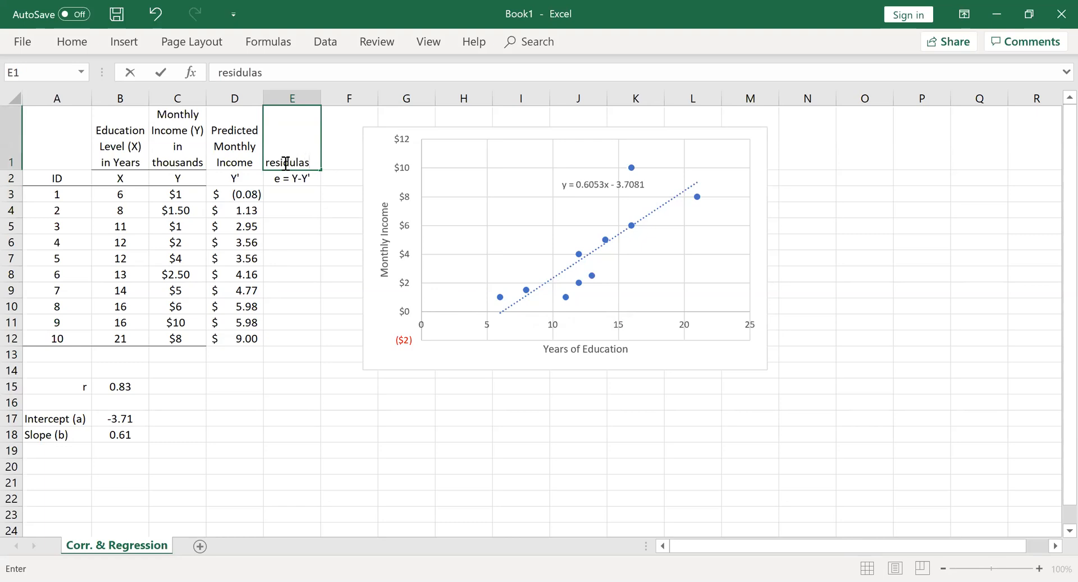
click(289, 209)
click(294, 162)
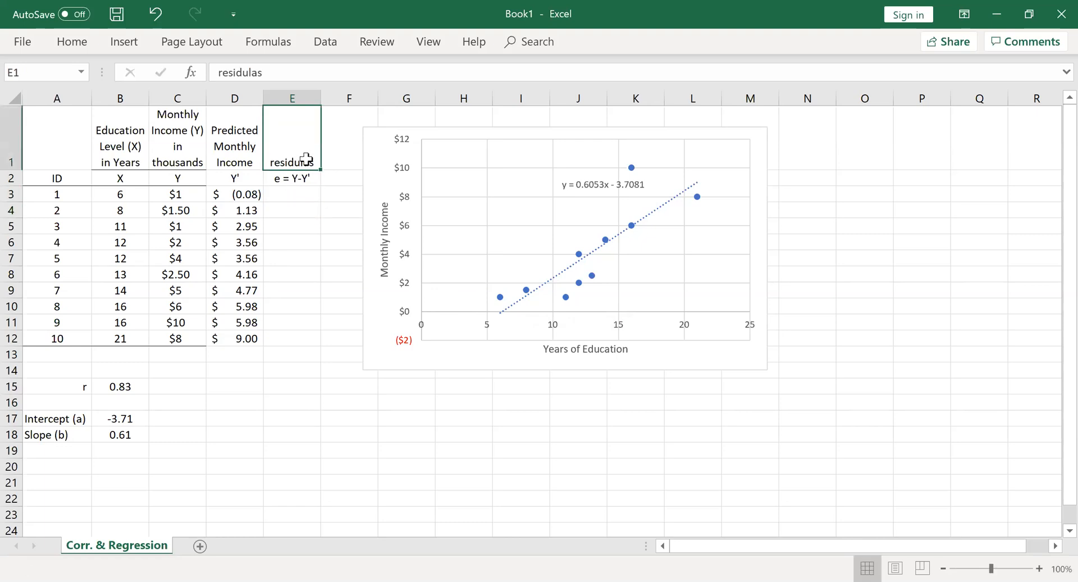
double_click(306, 160)
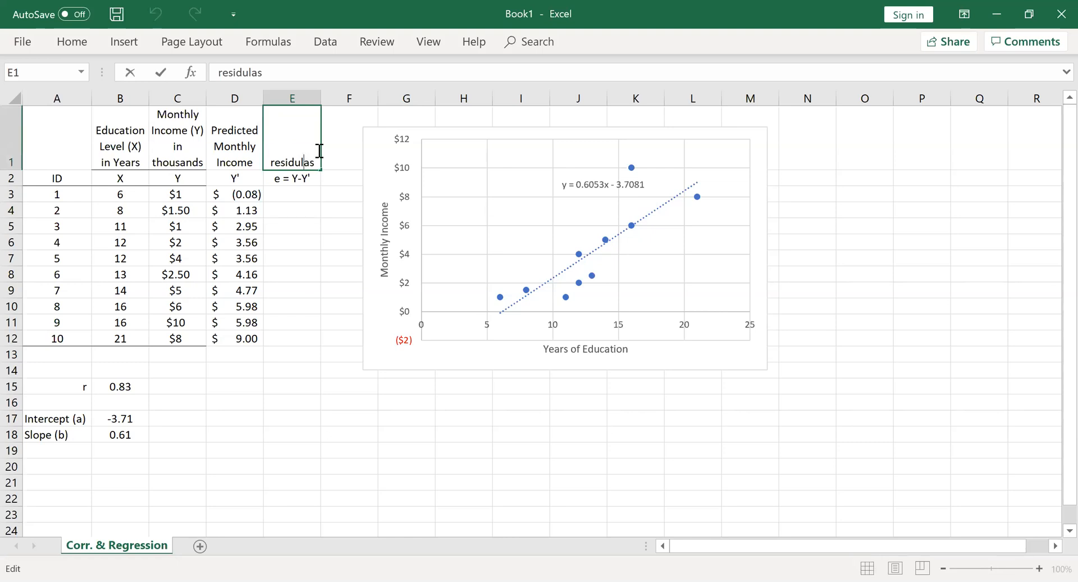
key(Delete)
text(l)
click(297, 227)
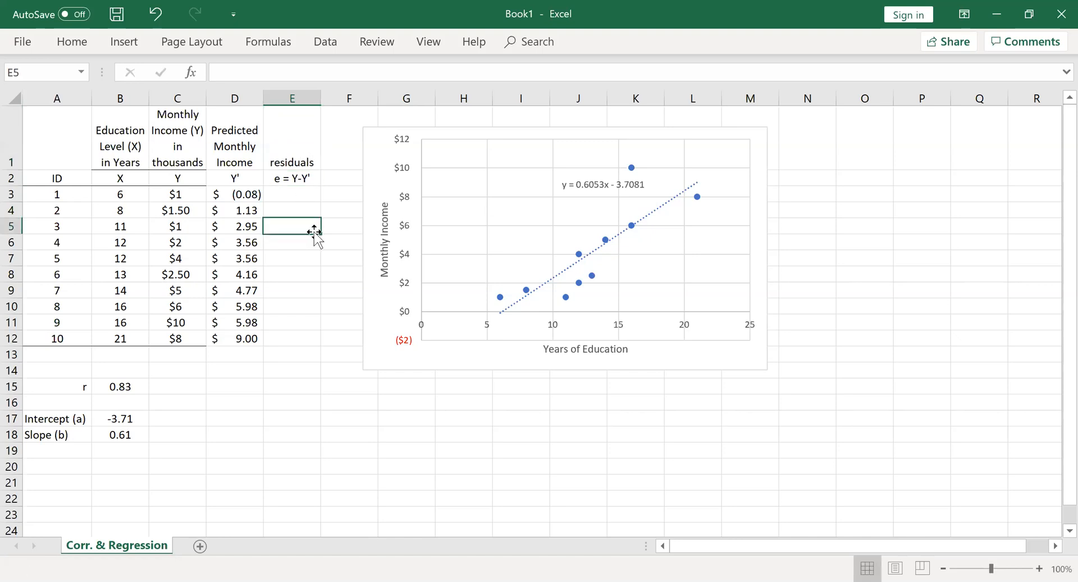
Calculate the first residual in E3 with =C3-D3, subtracting the predicted income from the actual income
click(289, 196)
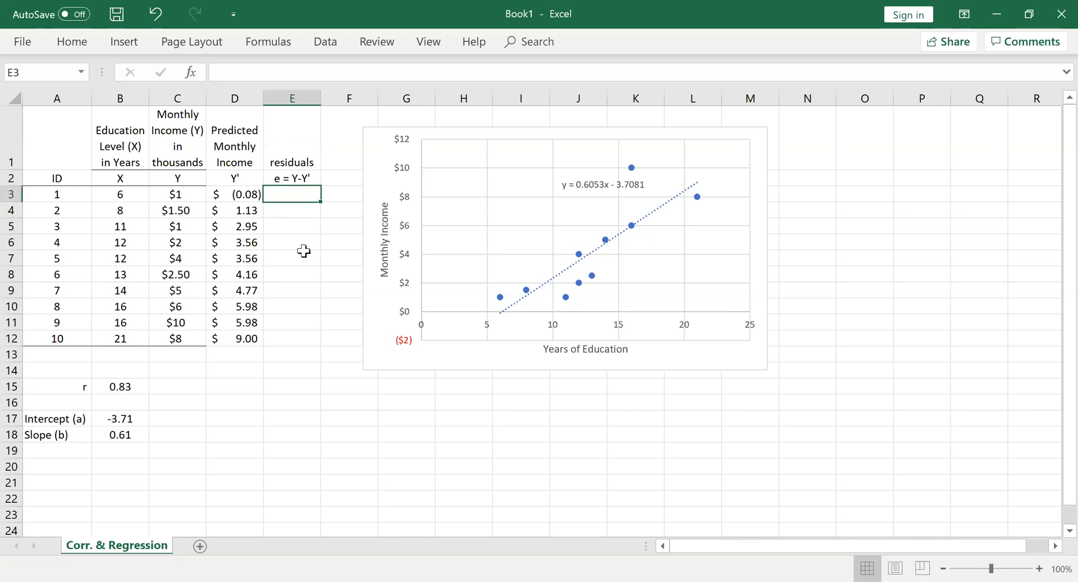
text(=)
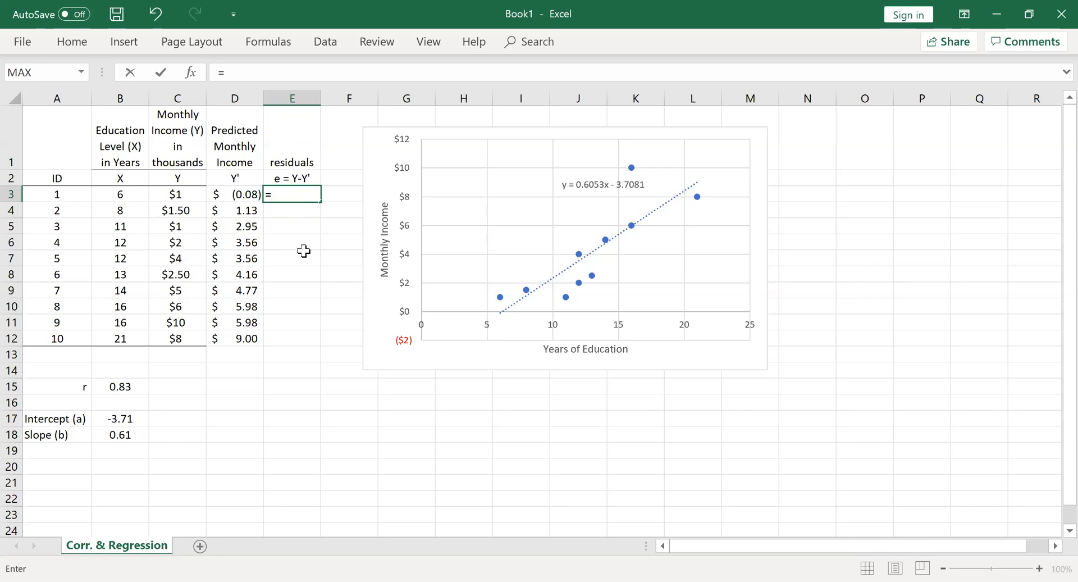
click(190, 193)
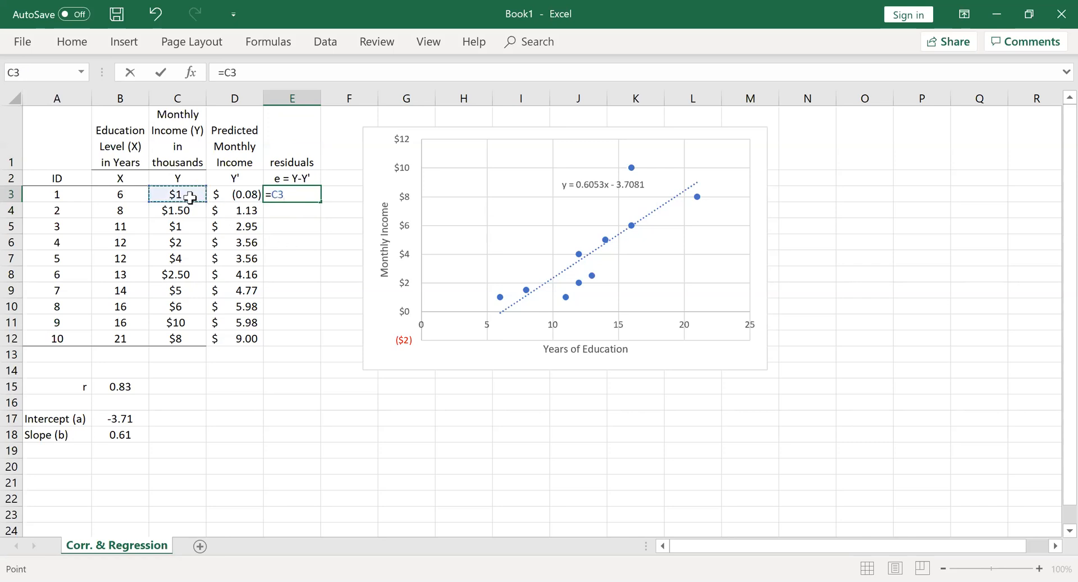
text(-)
click(233, 195)
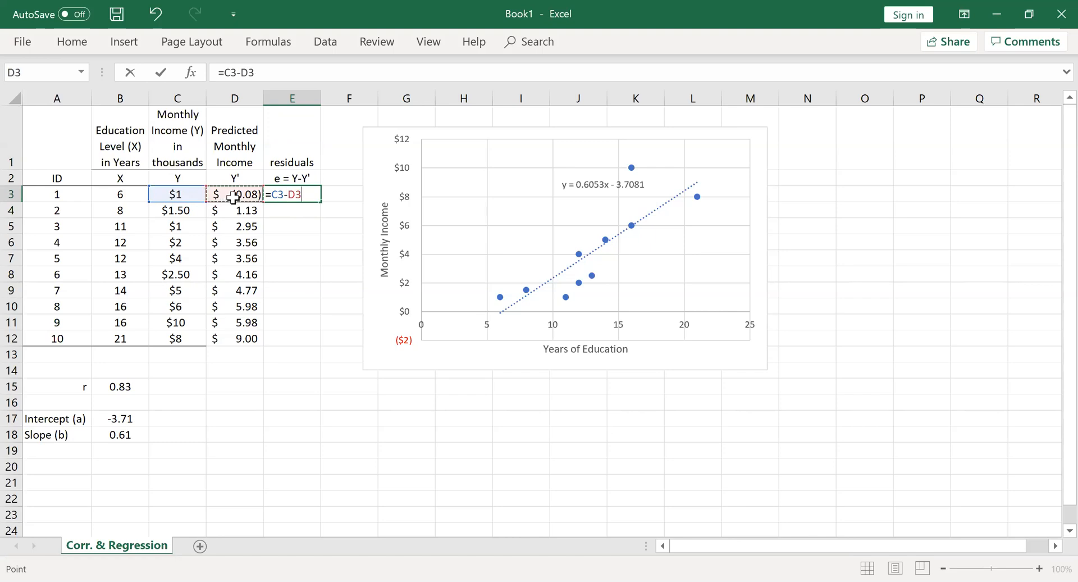
key(Return)
Fill the residual formula from E3 down to E12 for all ten IDs and centre the residuals
click(285, 196)
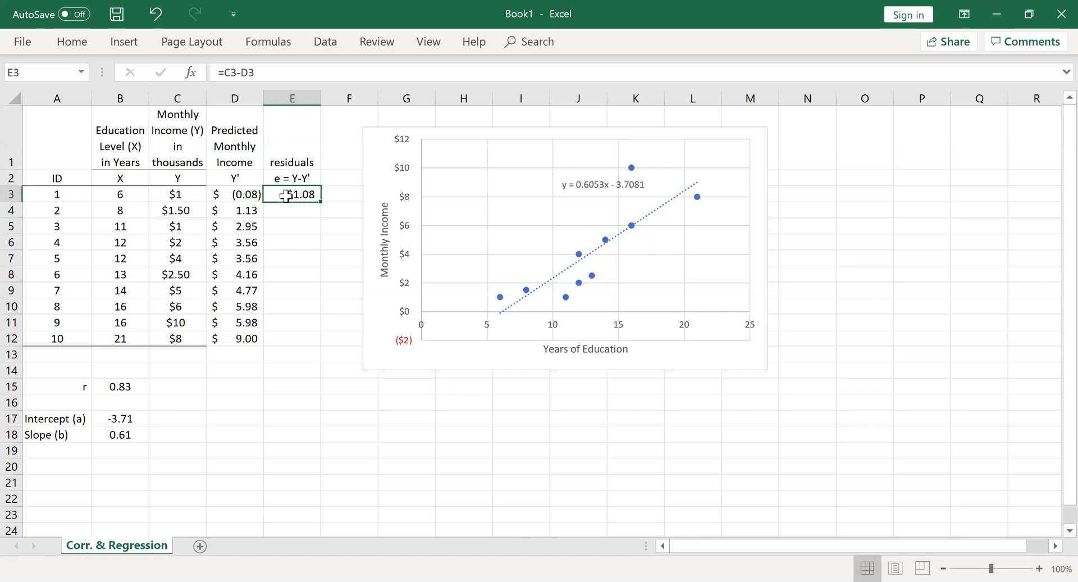
drag(318, 203, 288, 340)
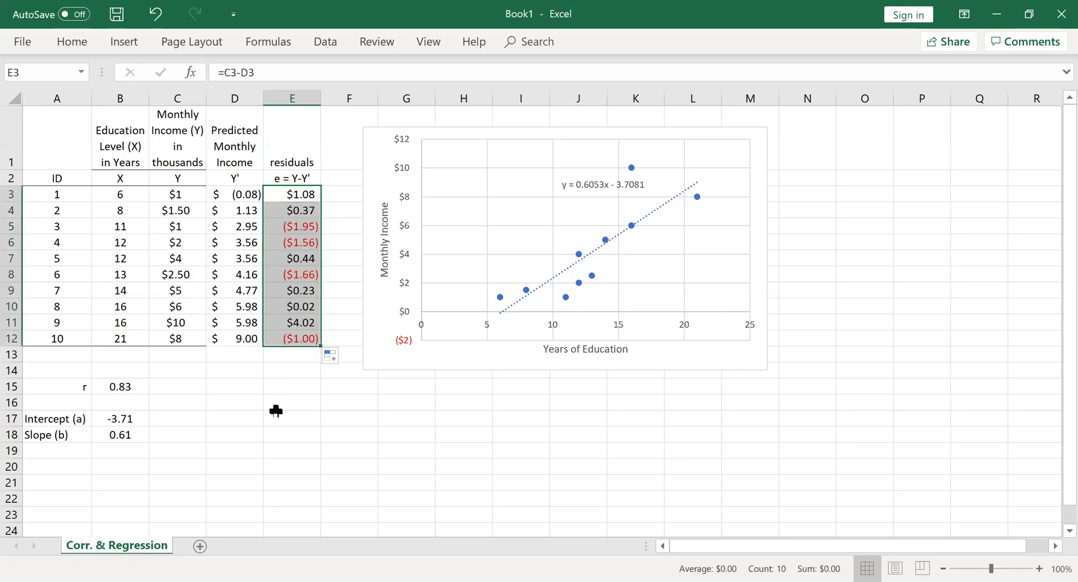
click(73, 43)
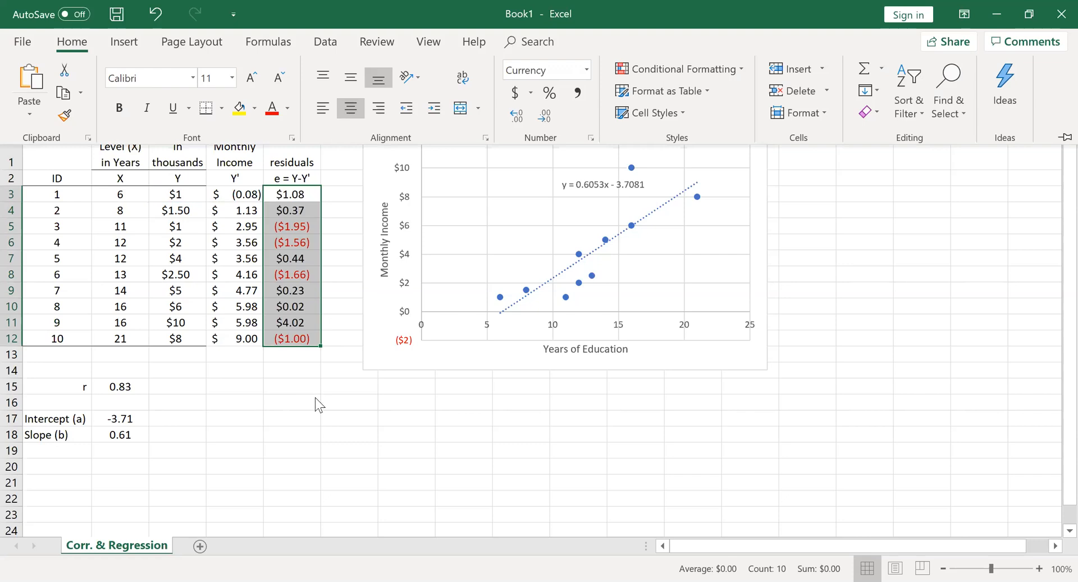
click(293, 429)
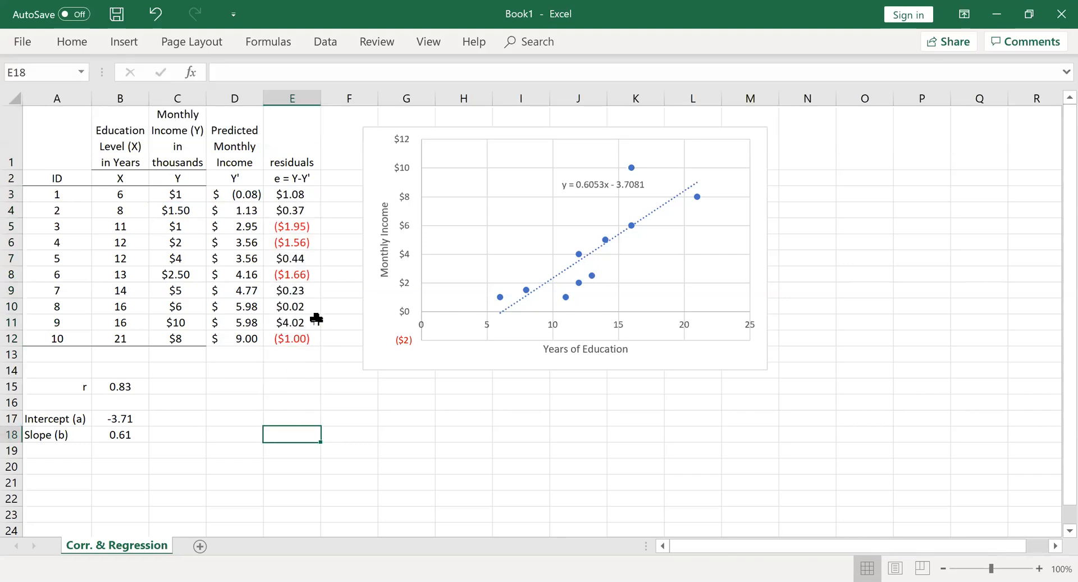